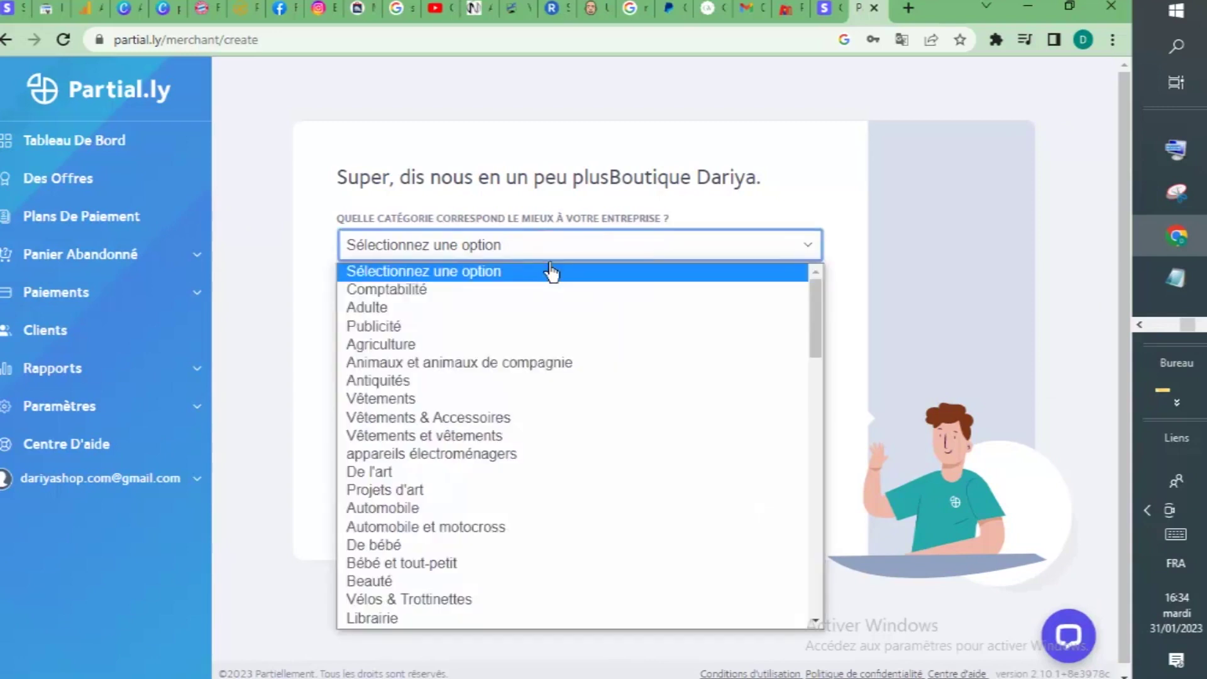
Set the business category to Vêtements & Accessoires, choose Autre as the use case, and continue to Stripe.
left_click(518, 259)
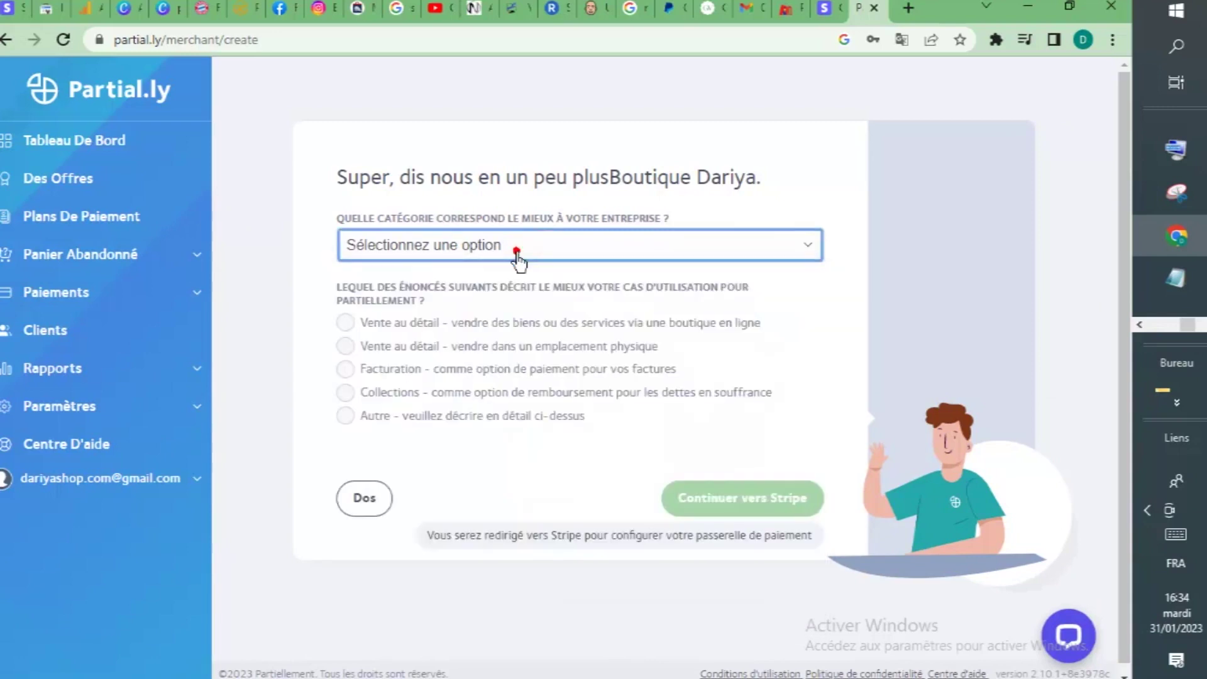
left_click(571, 257)
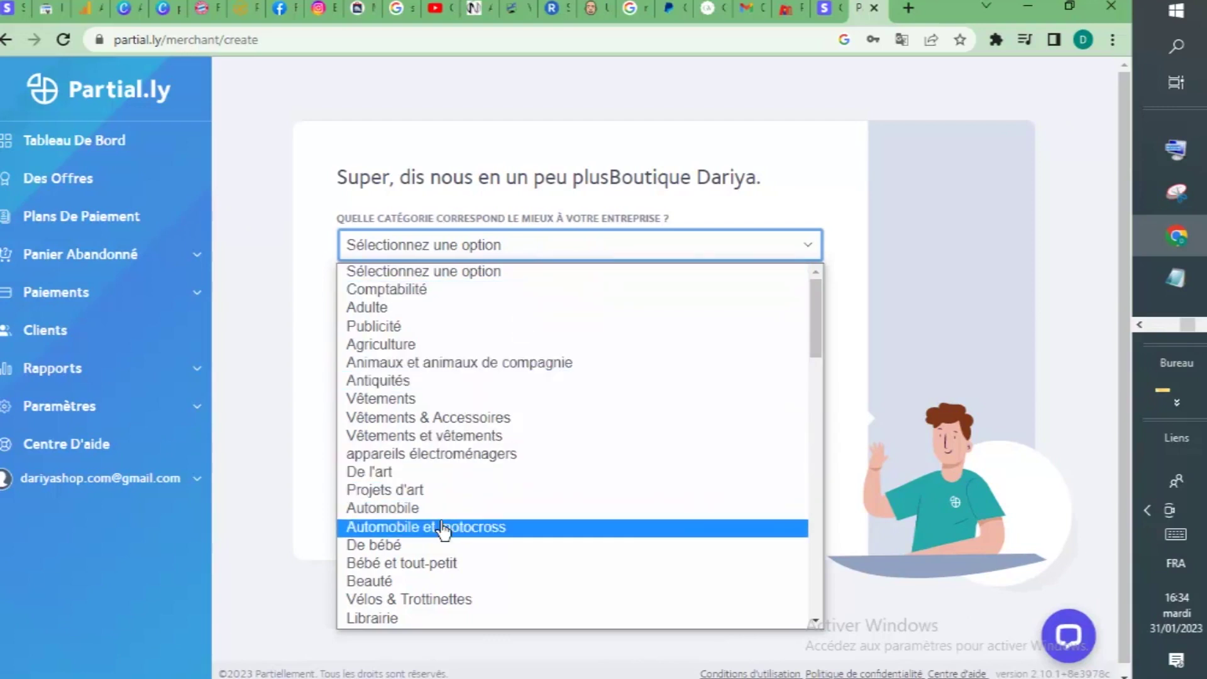
left_click_drag(813, 308, 812, 338)
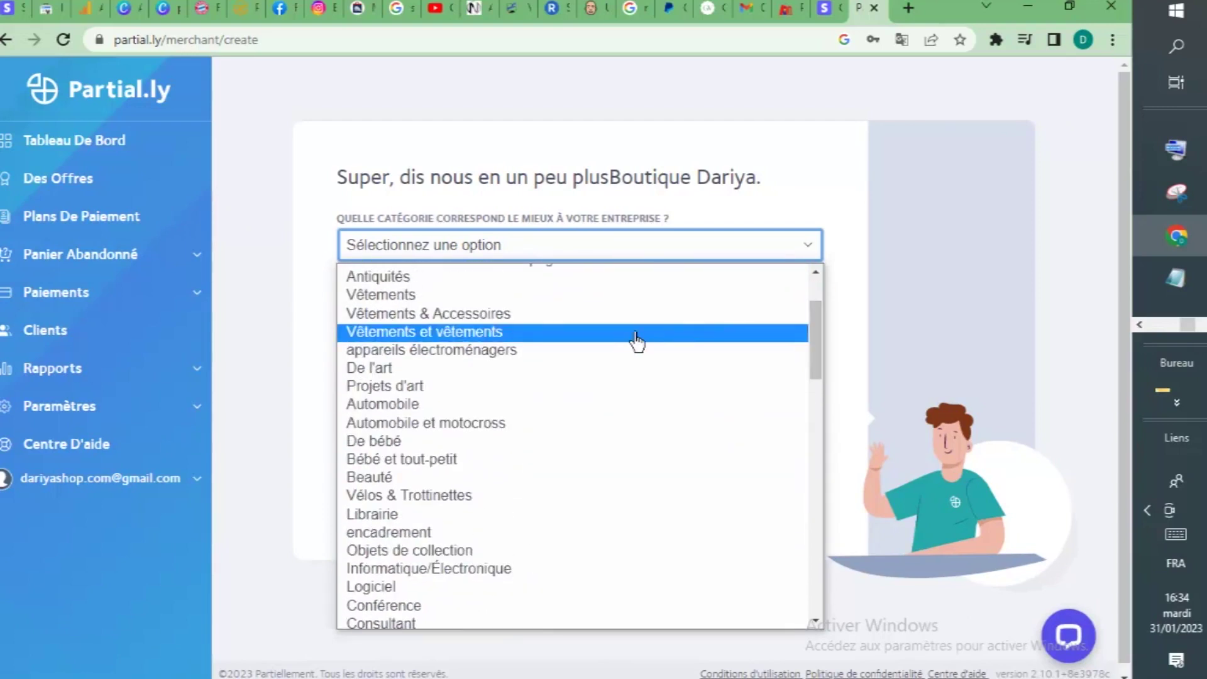
left_click(443, 313)
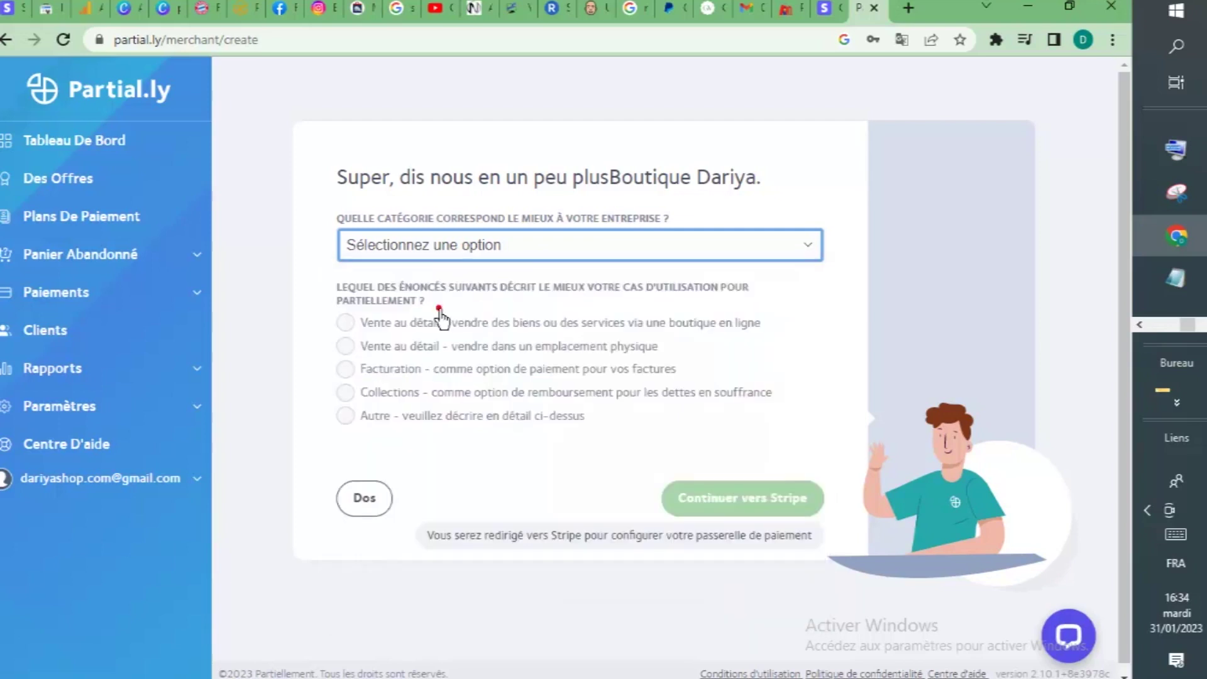
left_click(346, 416)
left_click(710, 496)
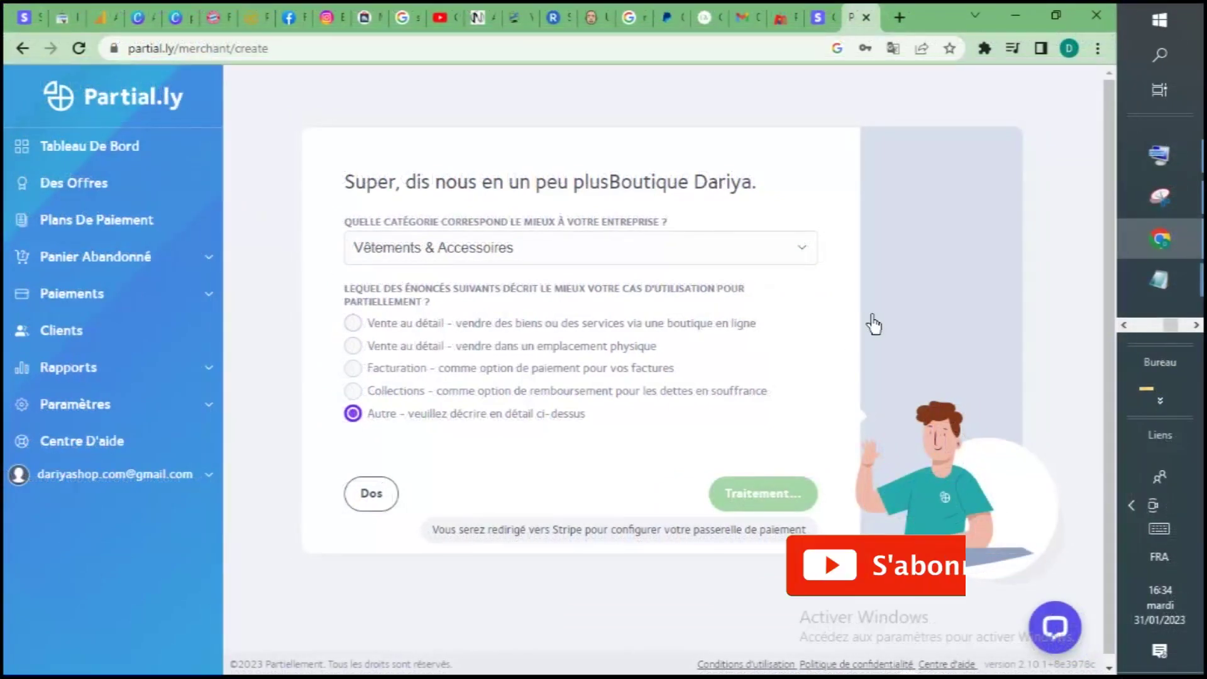
left_click(1196, 325)
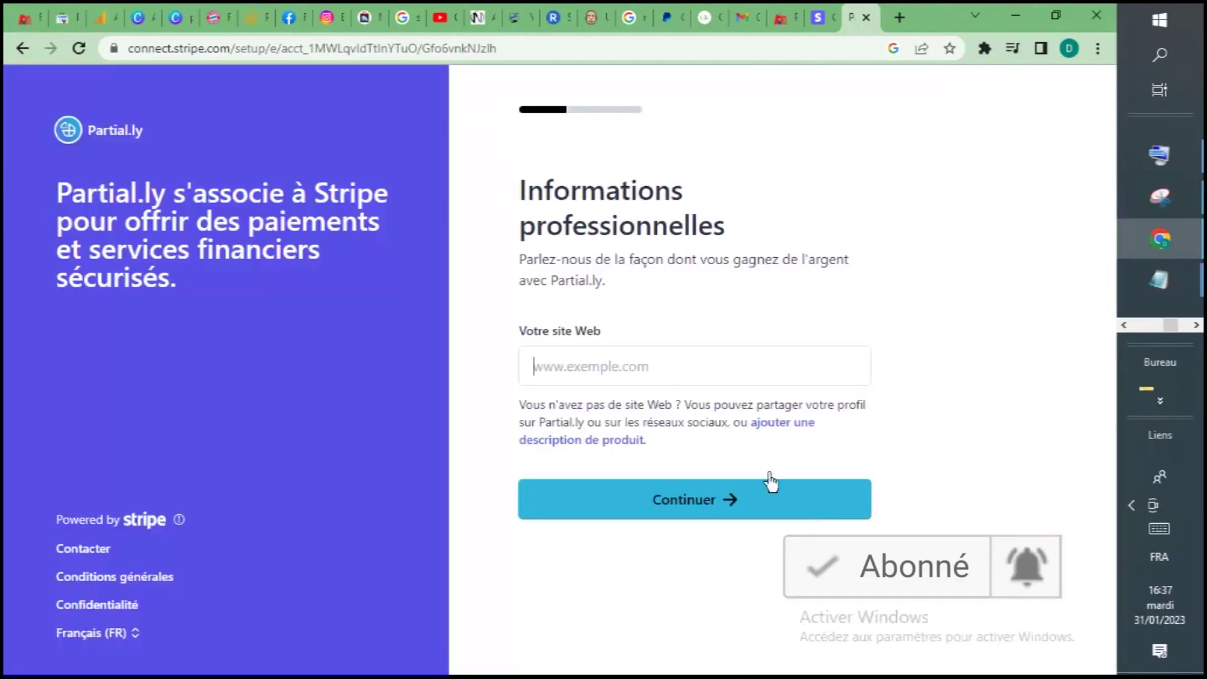
left_click(605, 370)
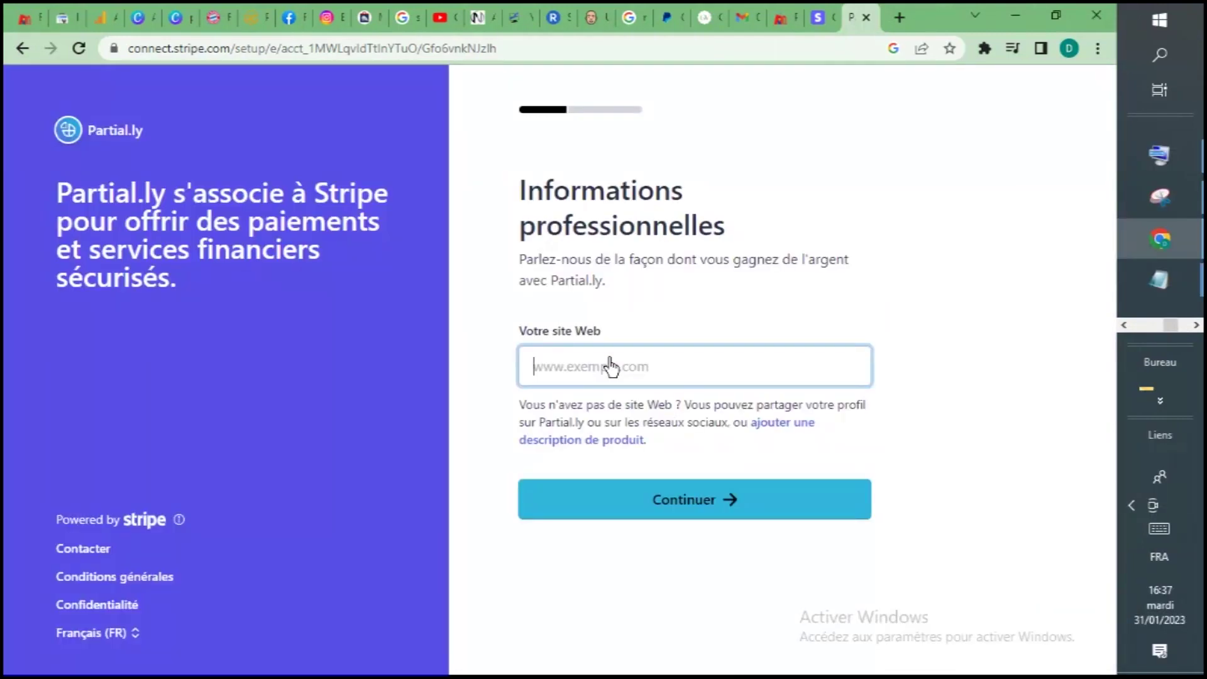
type("www")
key("BackSpace")
key("BackSpace")
key("BackSpace")
type("ww")
key("BackSpace")
key("BackSpace")
type("w")
left_click(1187, 168)
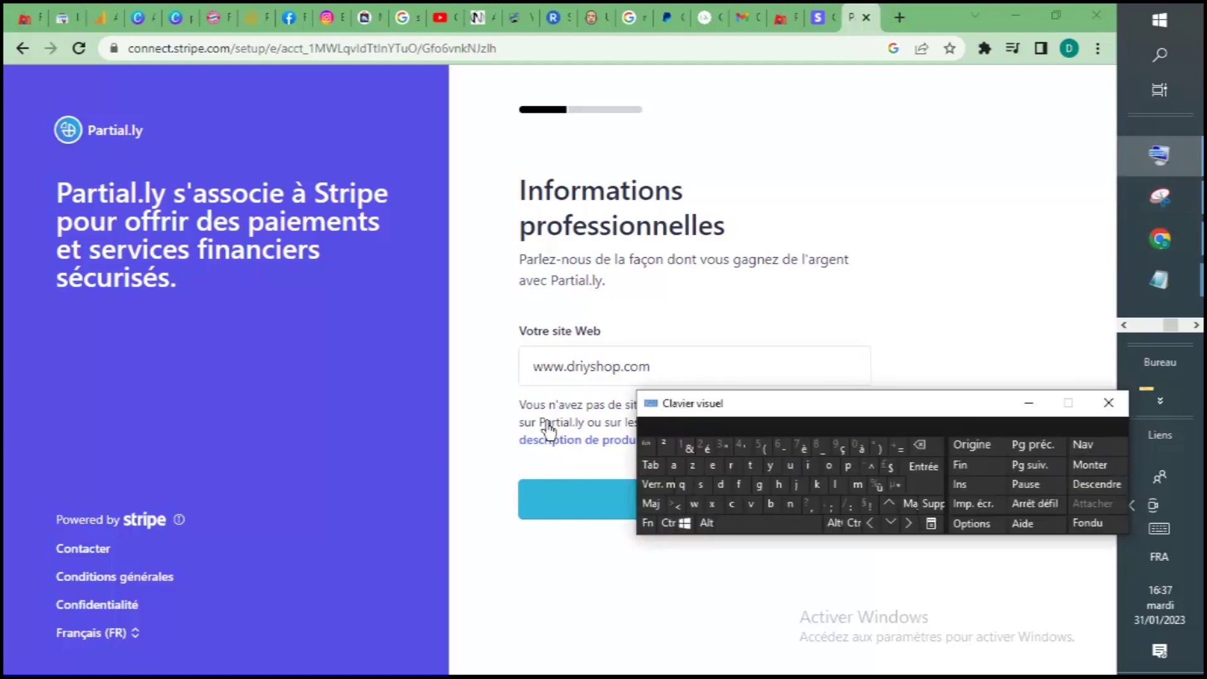
left_click(673, 467)
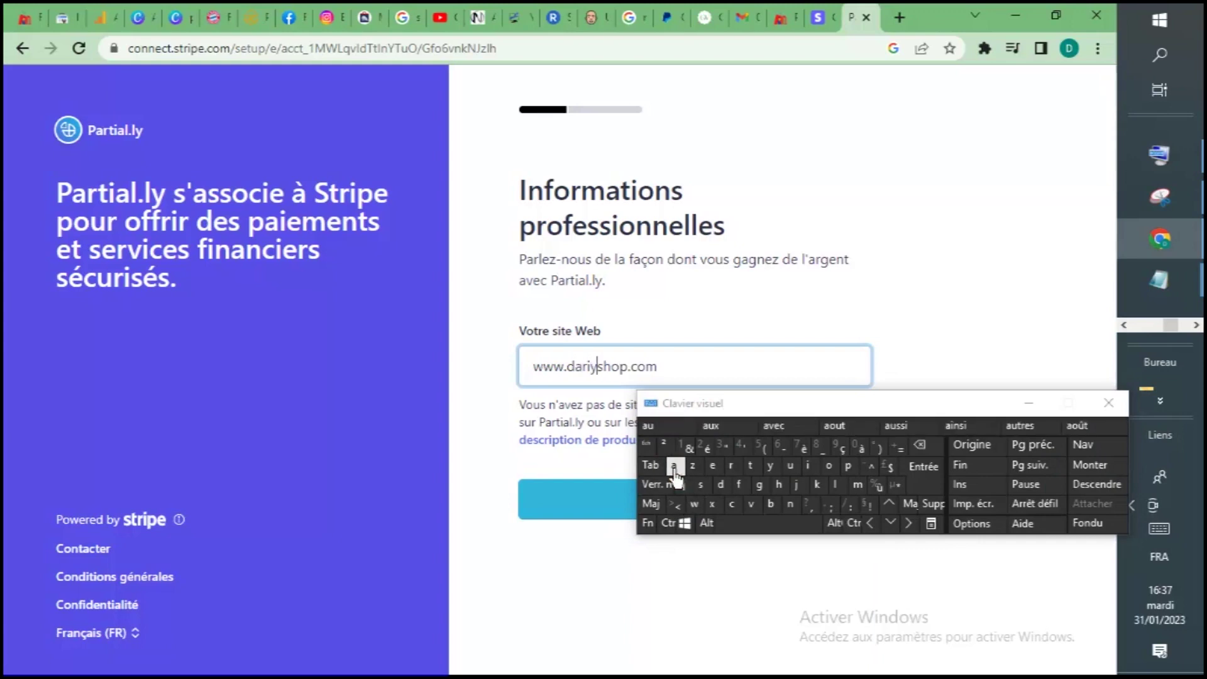
left_click(674, 472)
left_click(1028, 403)
left_click(713, 498)
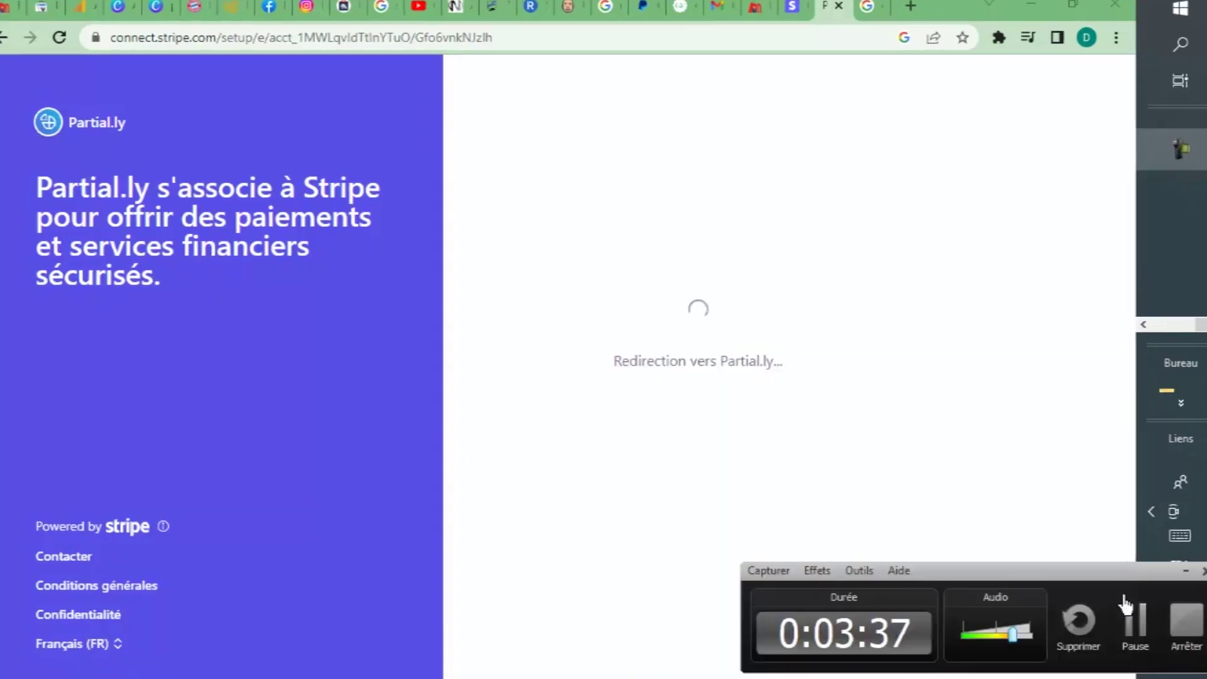
left_click(1106, 600)
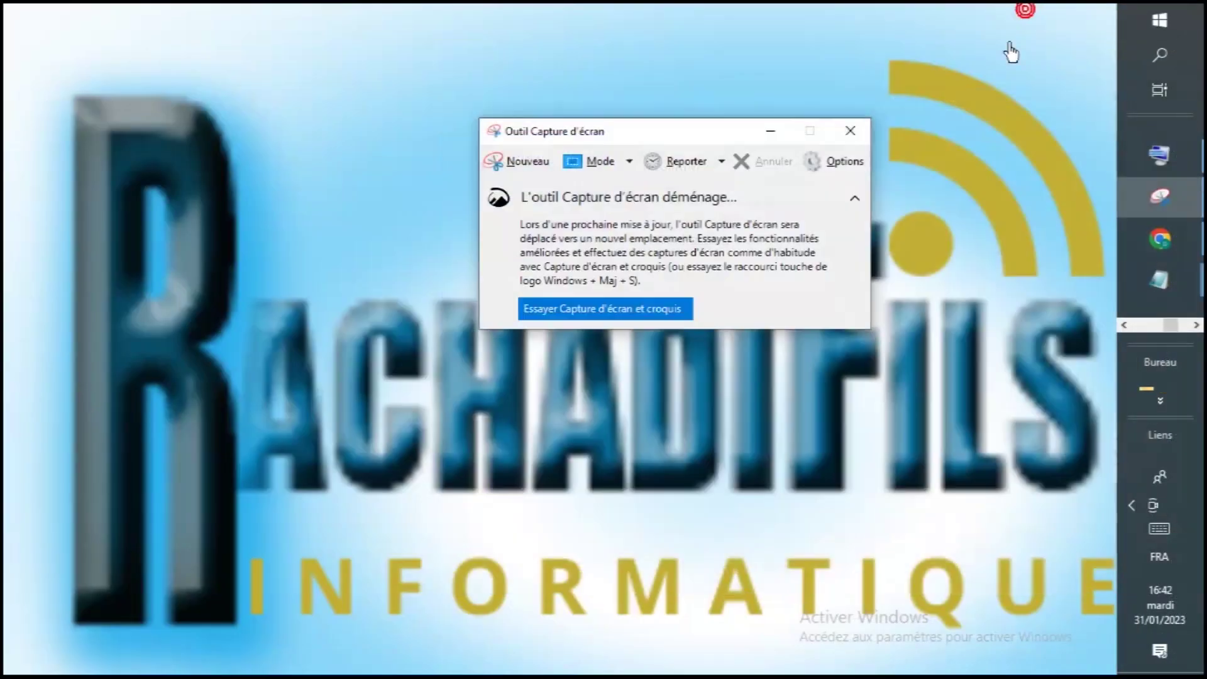
left_click(770, 130)
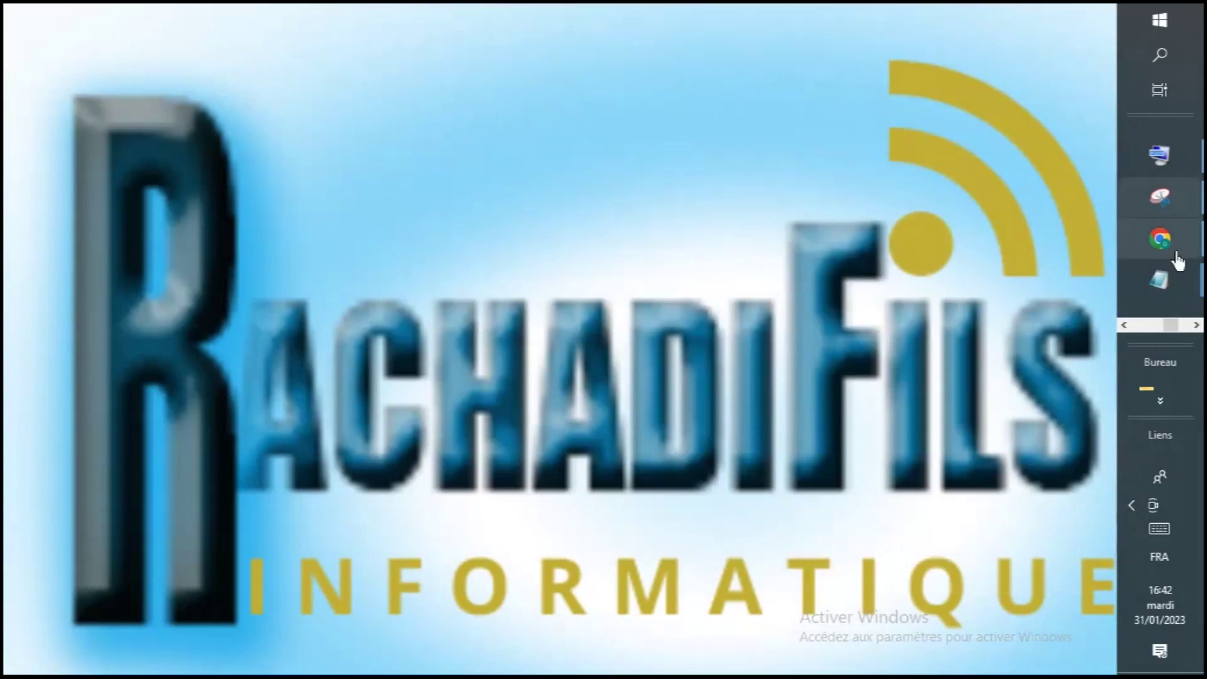
left_click(1193, 325)
left_click(1159, 155)
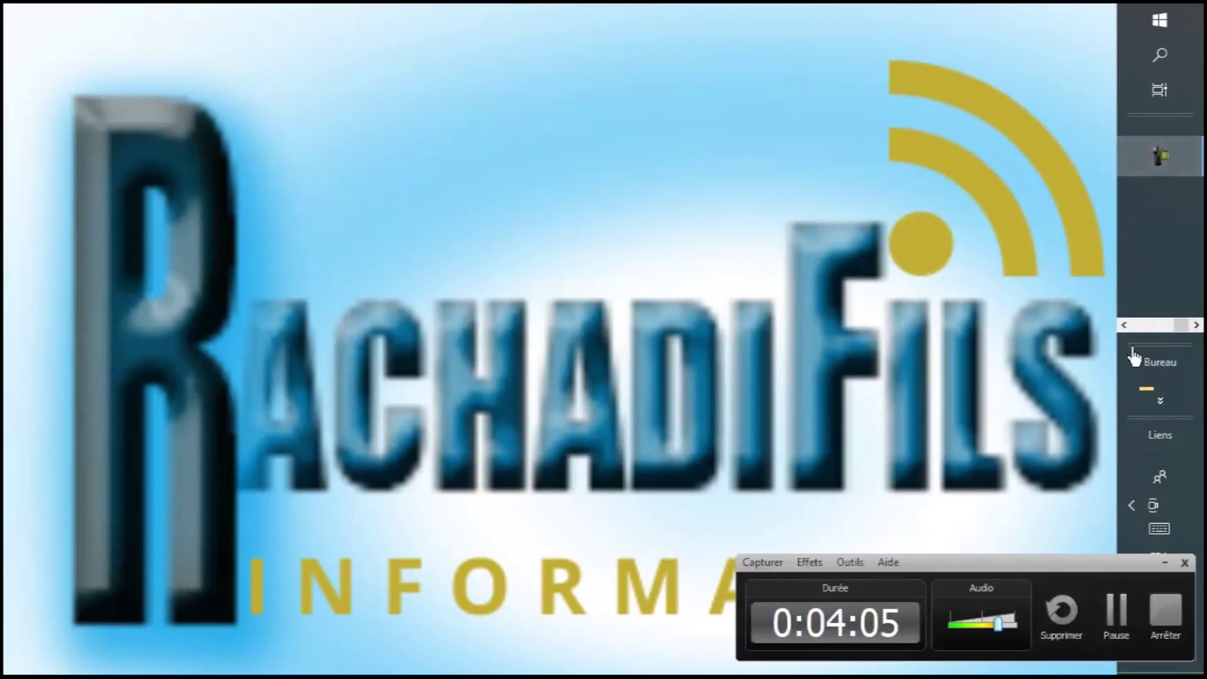
left_click(1113, 611)
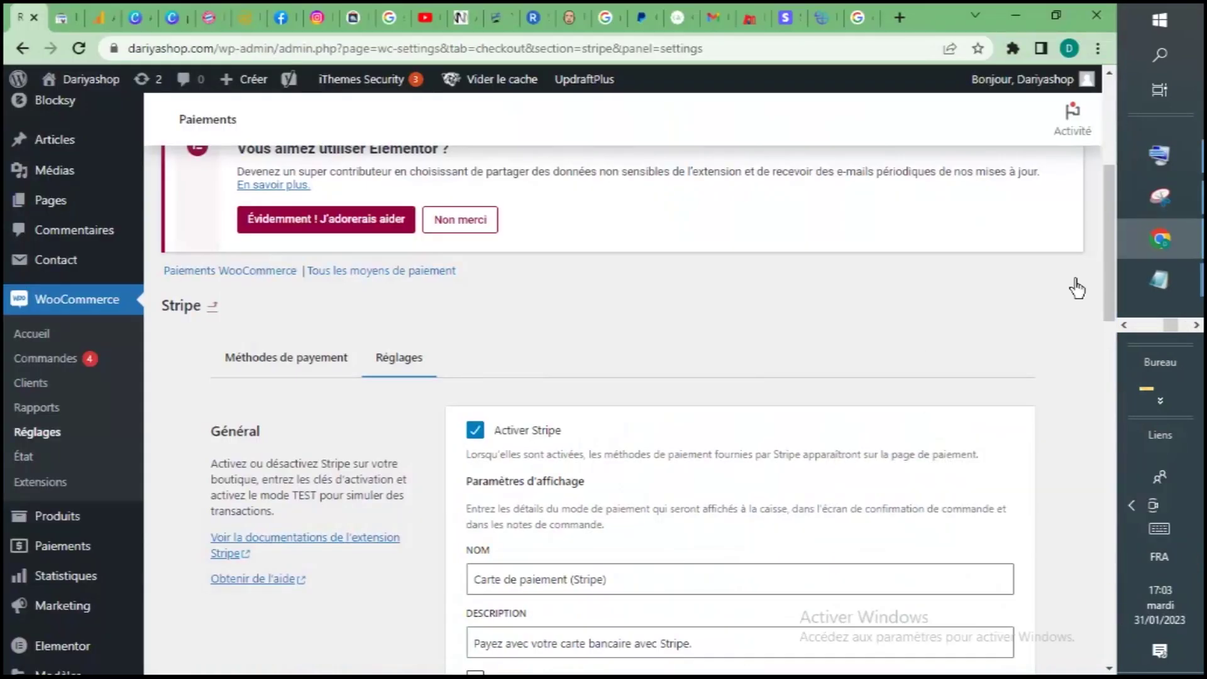
Leave the WooCommerce Stripe settings and open the WordPress page for adding extensions.
left_click_drag(1108, 254, 1109, 301)
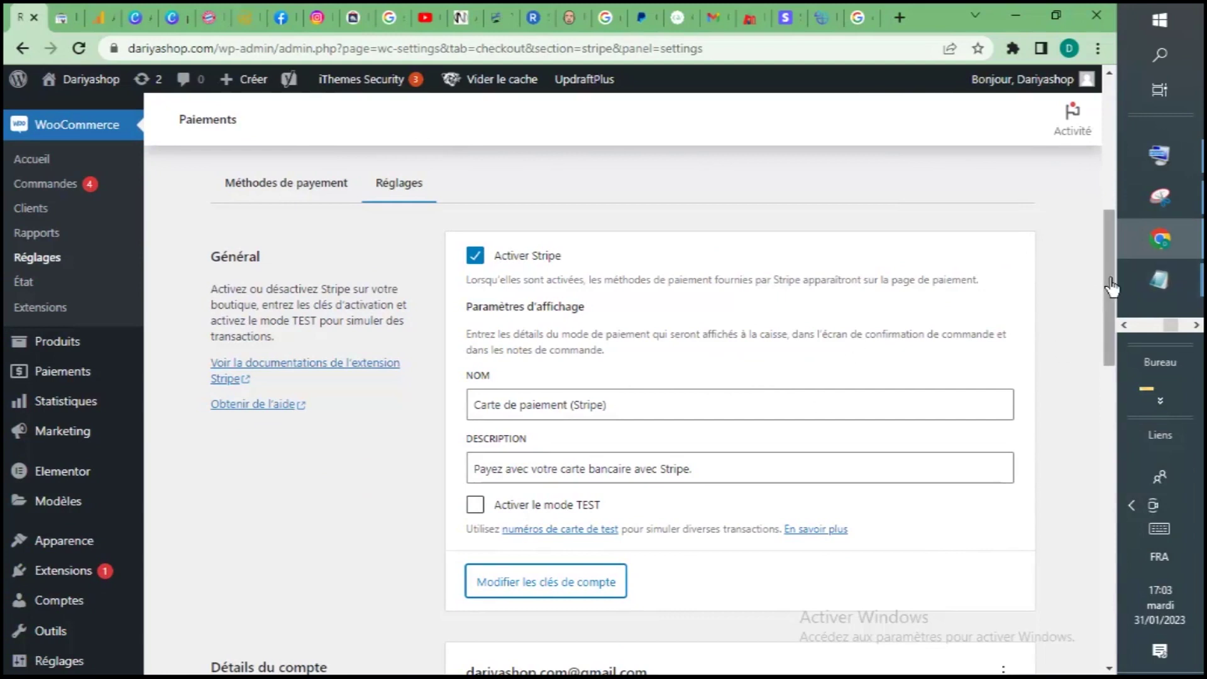
left_click_drag(1113, 274, 1108, 296)
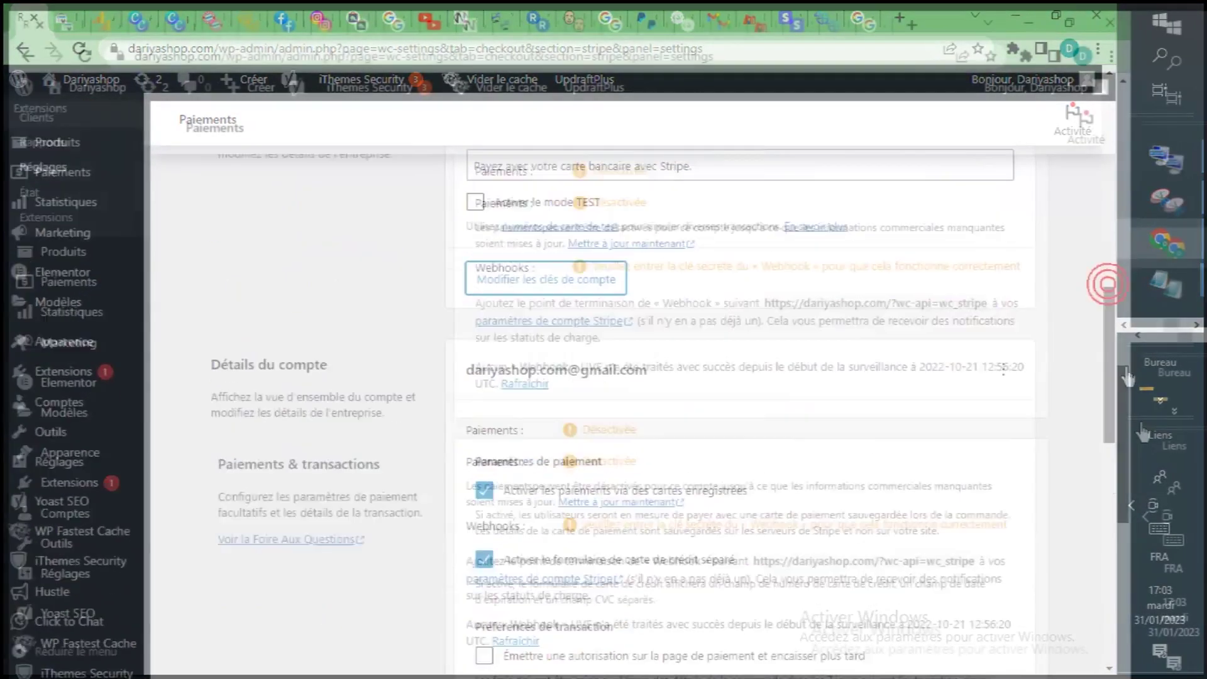
scroll(259, 483, "up", 5)
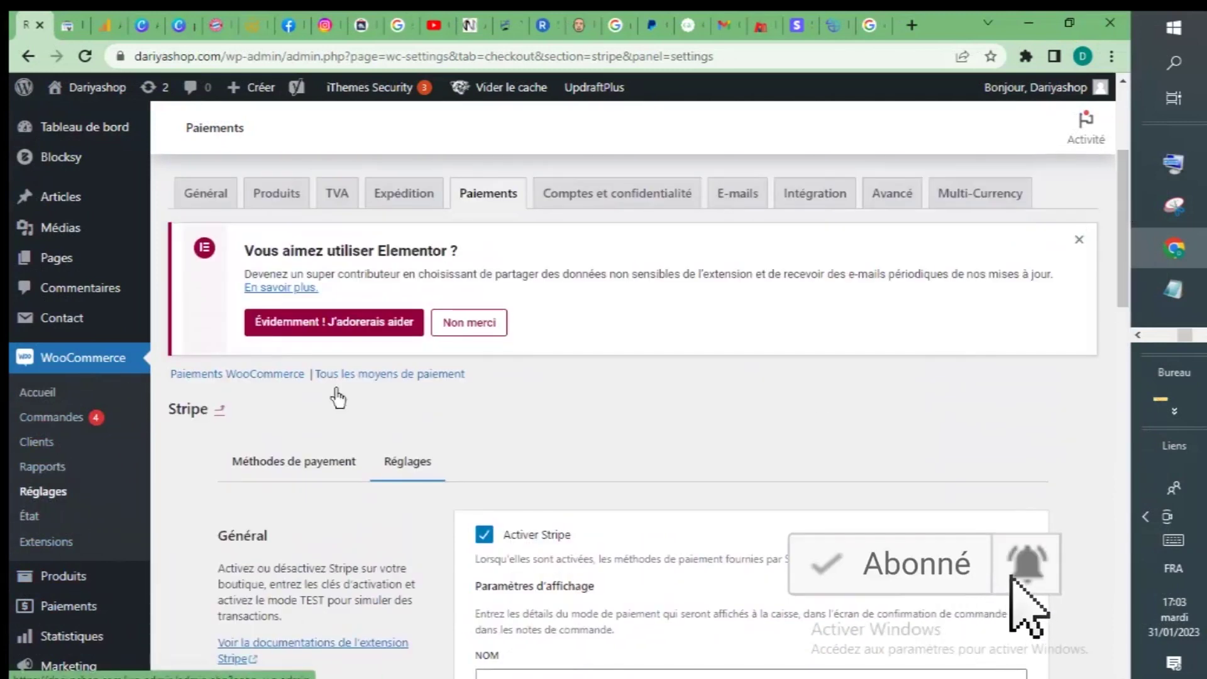
left_click_drag(1121, 264, 1114, 574)
mouse_move(71, 387)
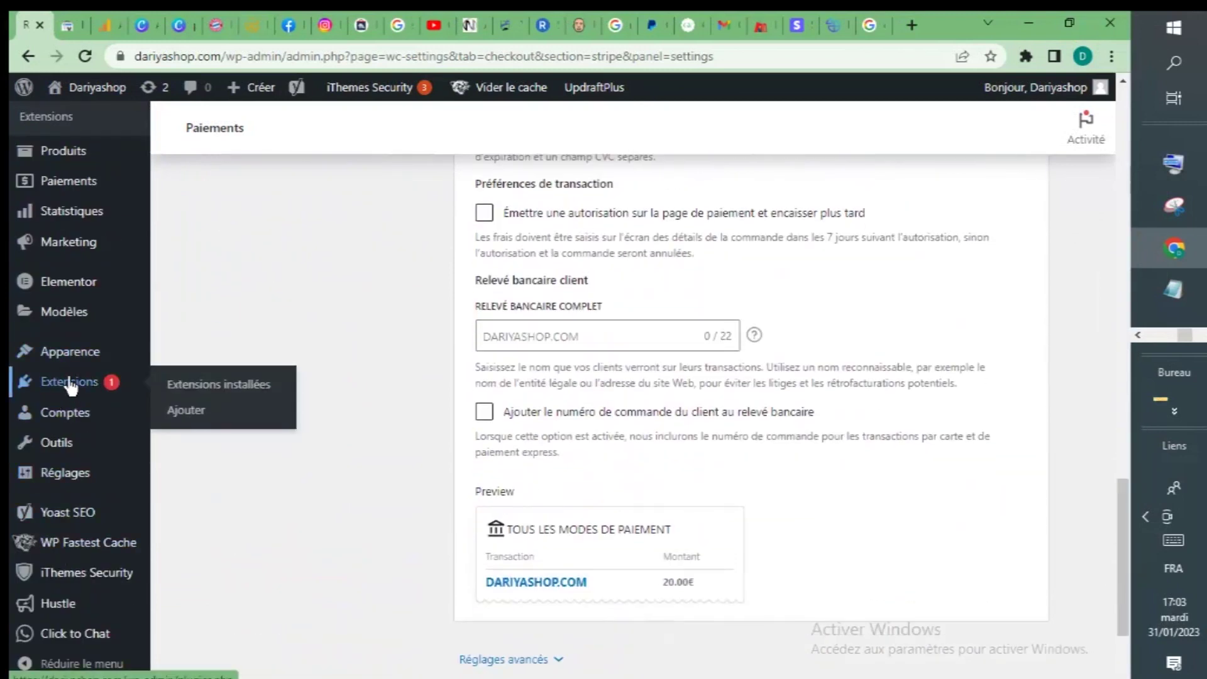
left_click(189, 408)
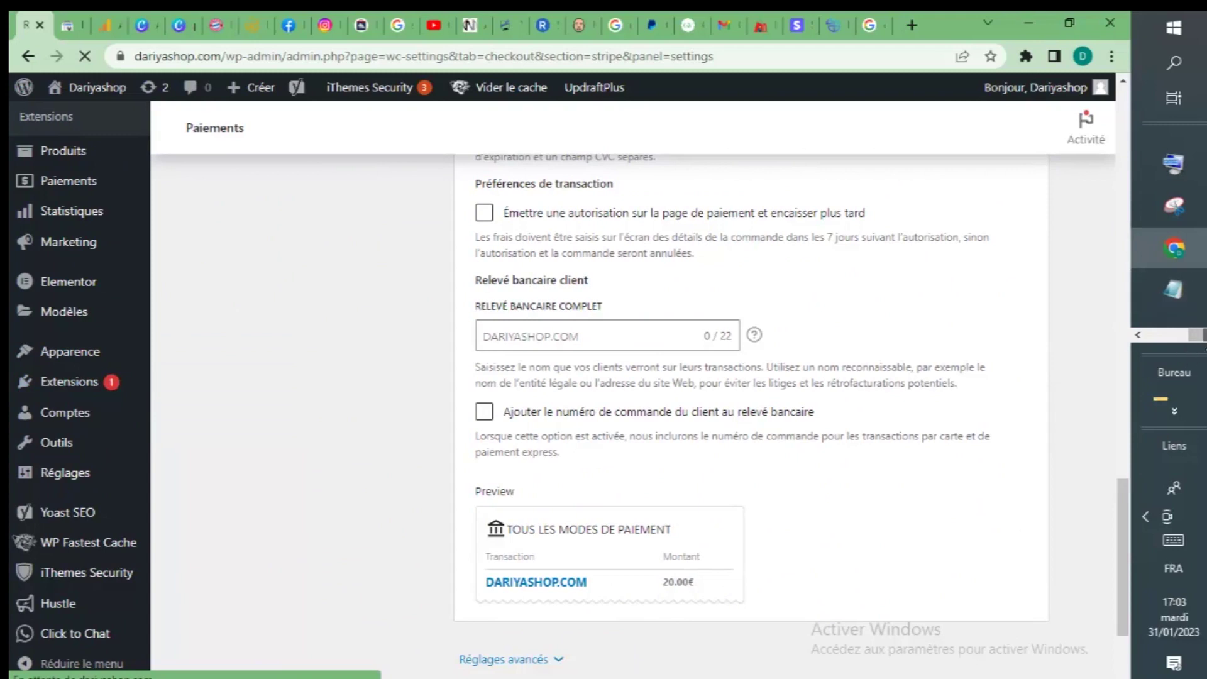
left_click(1173, 165)
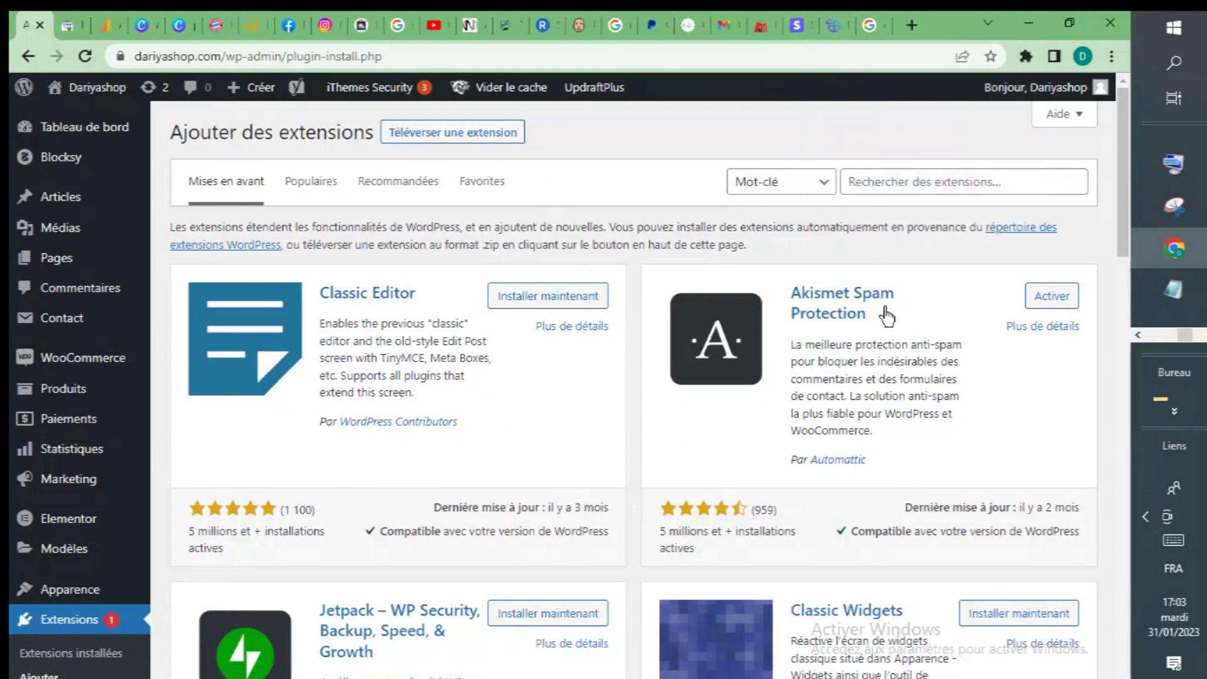
Upload woo-partially.2.1.18.zip from Téléchargements as an extension, then install and activate it.
left_click(447, 139)
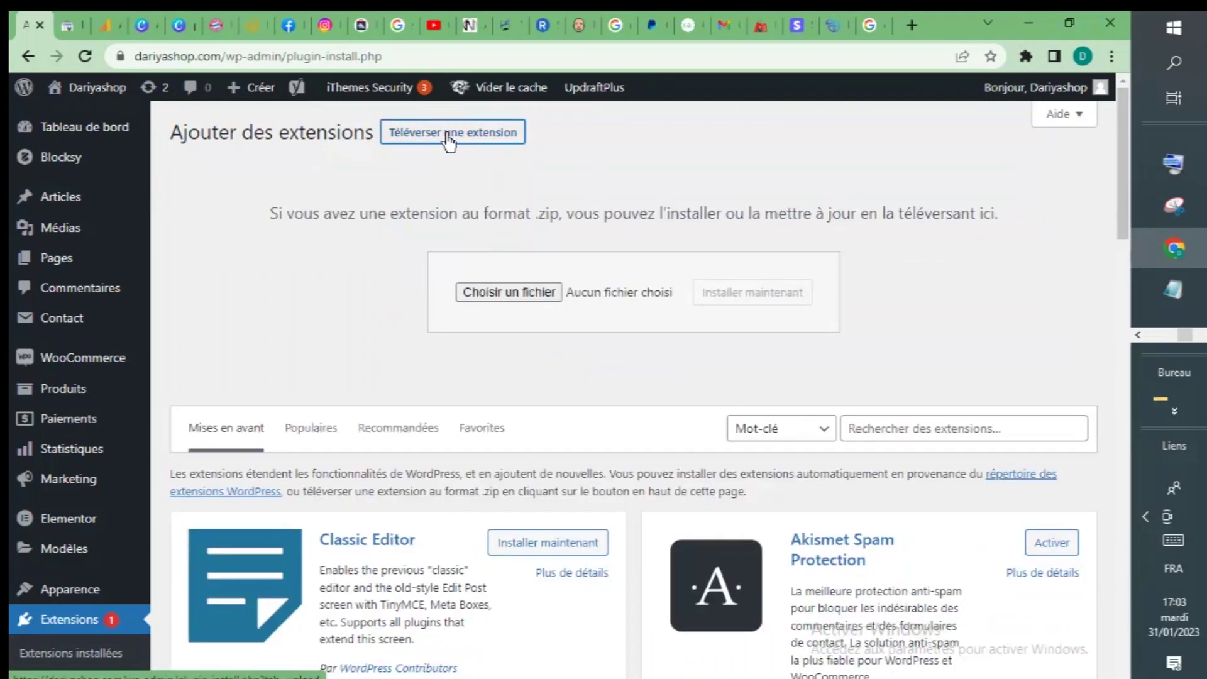
left_click(499, 293)
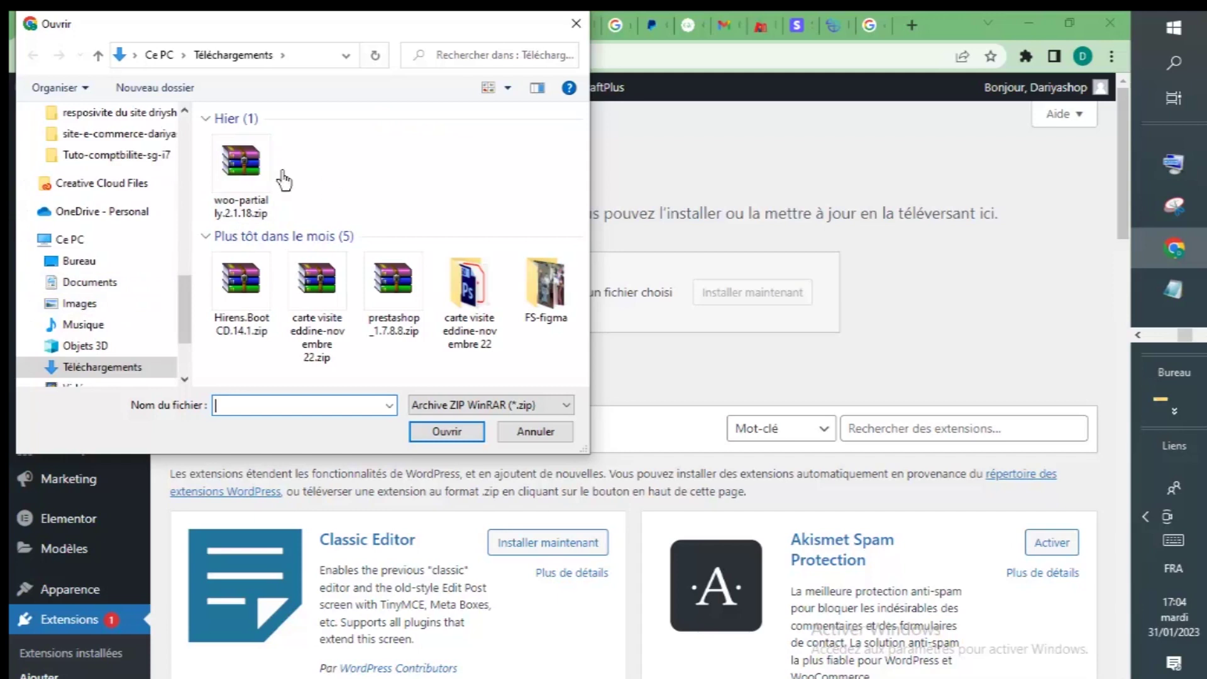
left_click(242, 171)
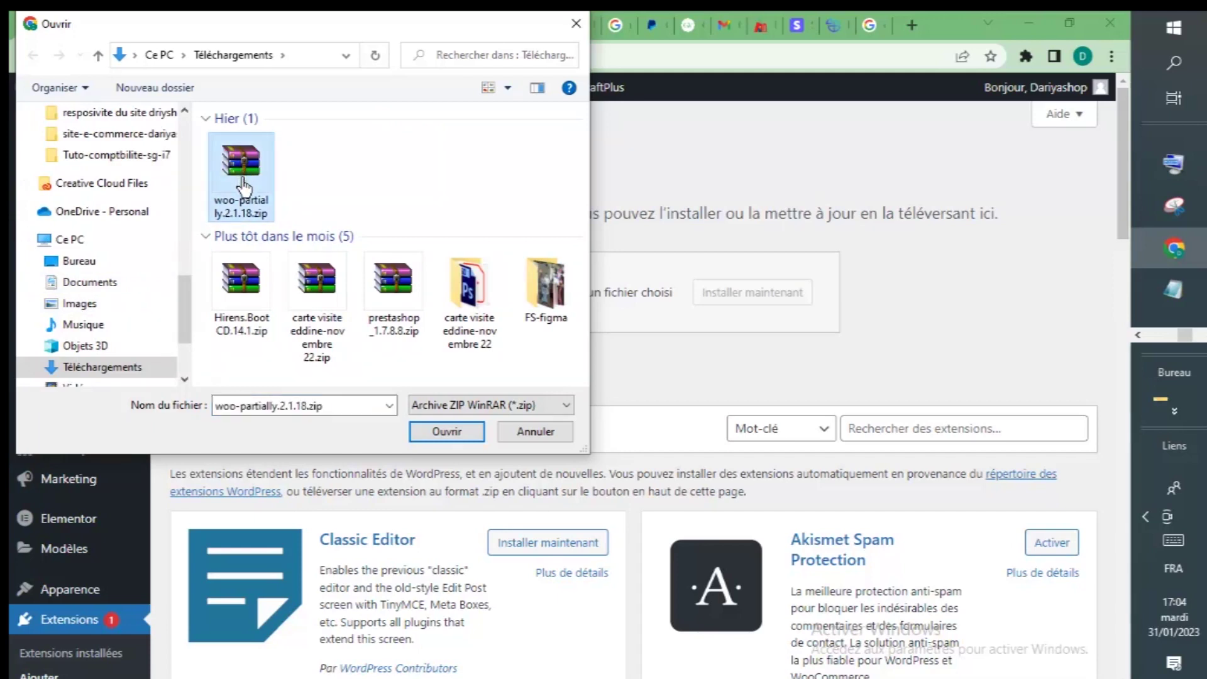
left_click(440, 431)
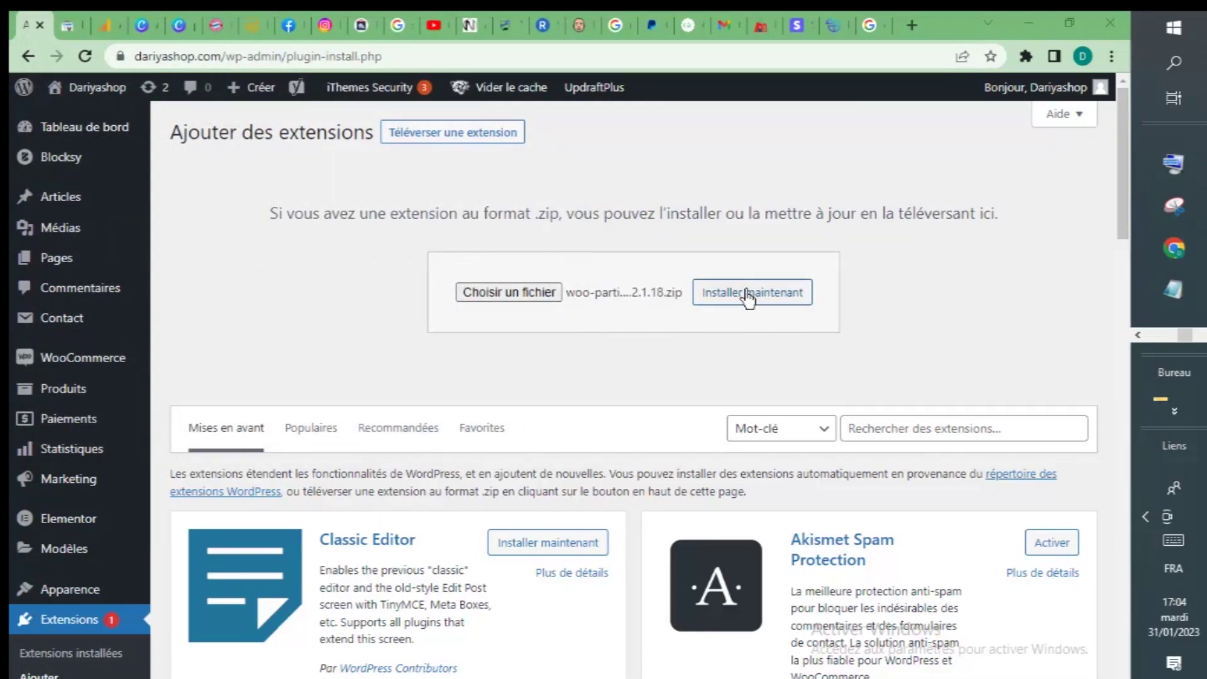
left_click(748, 294)
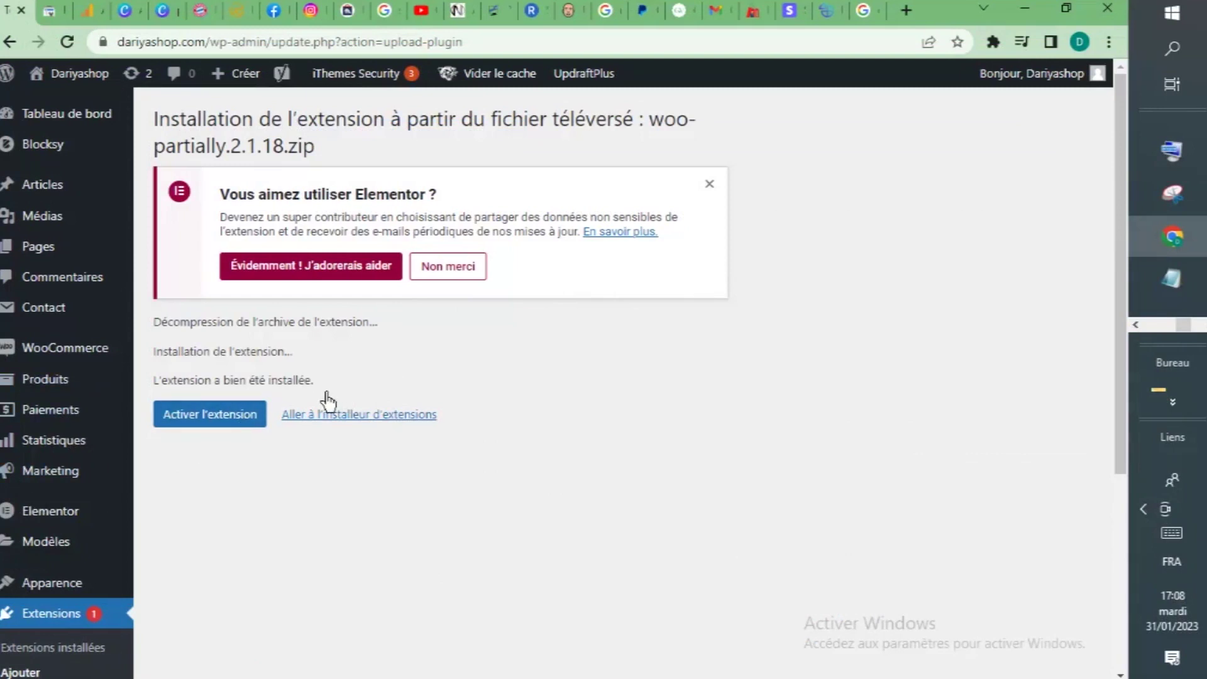
left_click(217, 414)
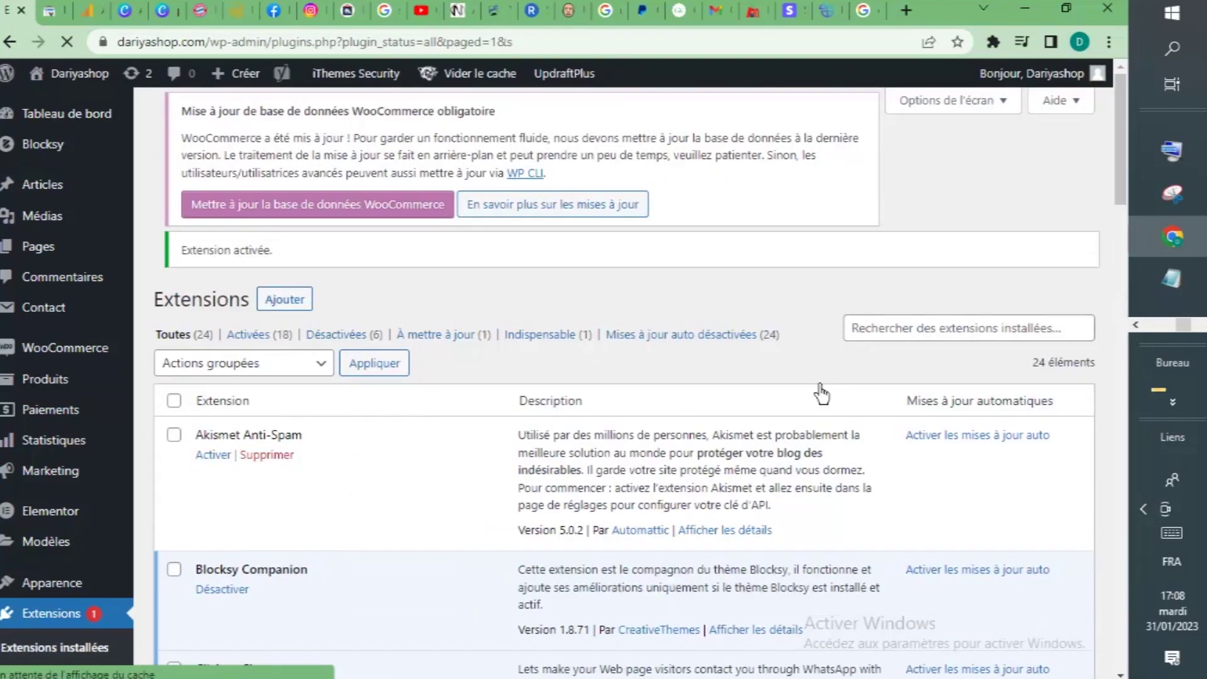
Open the list of all payment methods in the WooCommerce payment settings.
left_click_drag(1123, 167, 1119, 434)
left_click_drag(1119, 434, 1120, 436)
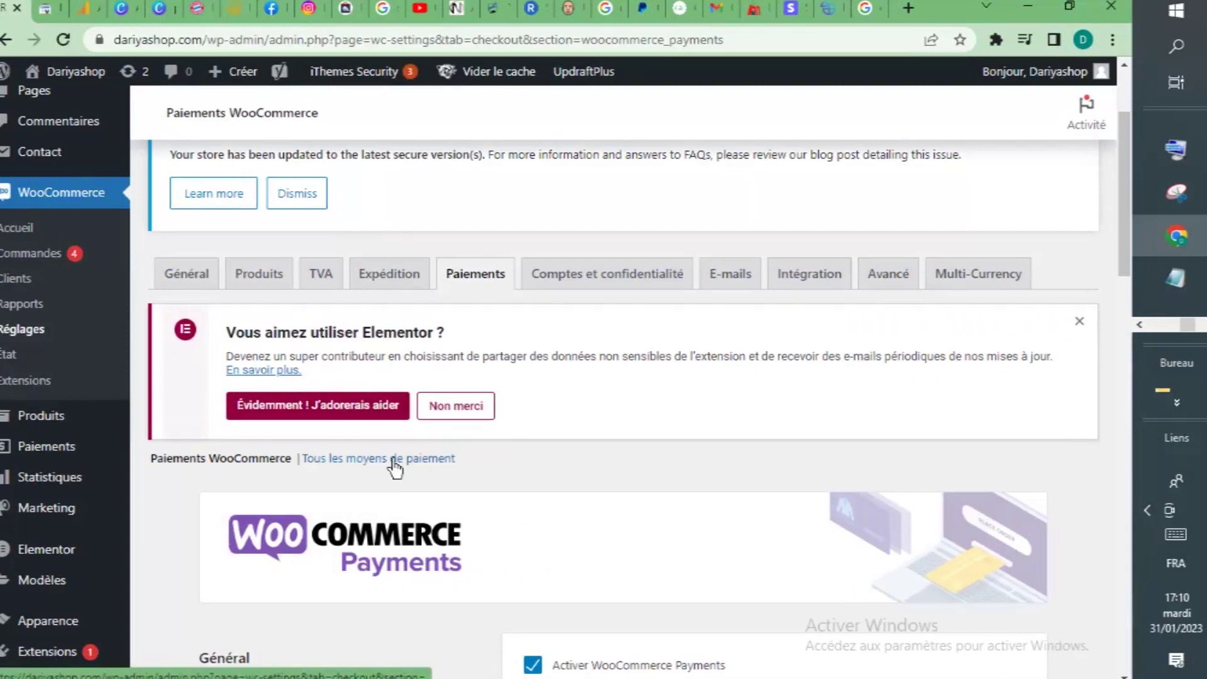
left_click(398, 460)
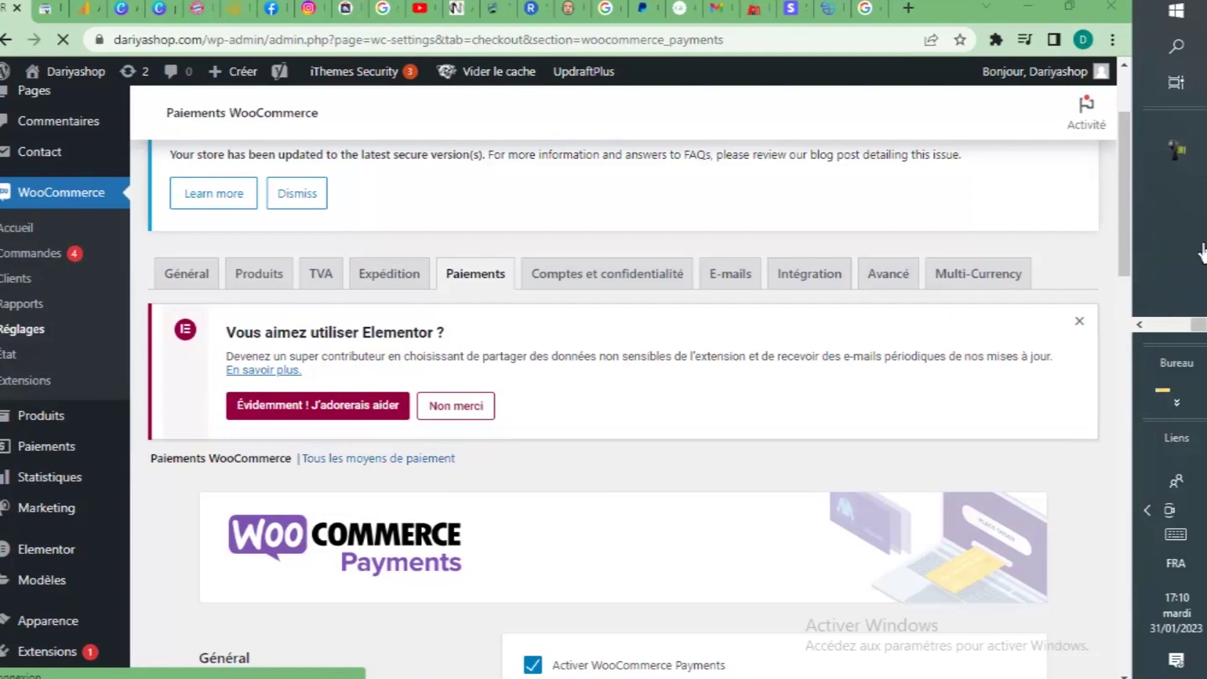
left_click(1175, 149)
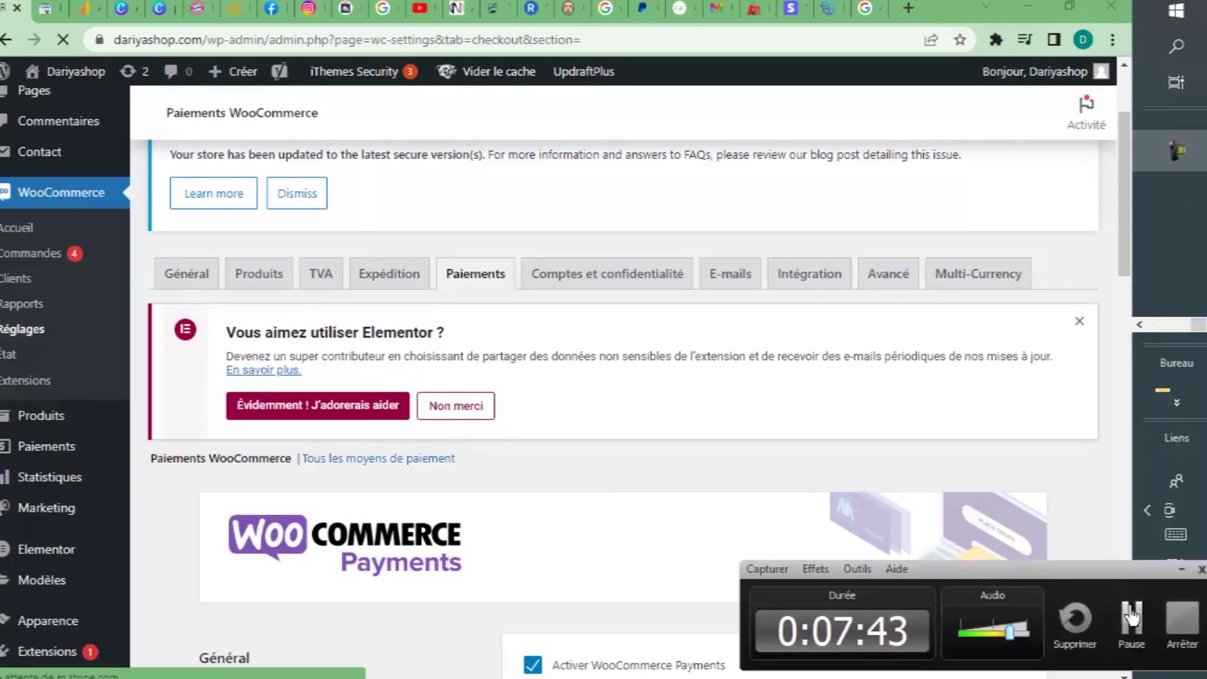
left_click(1135, 625)
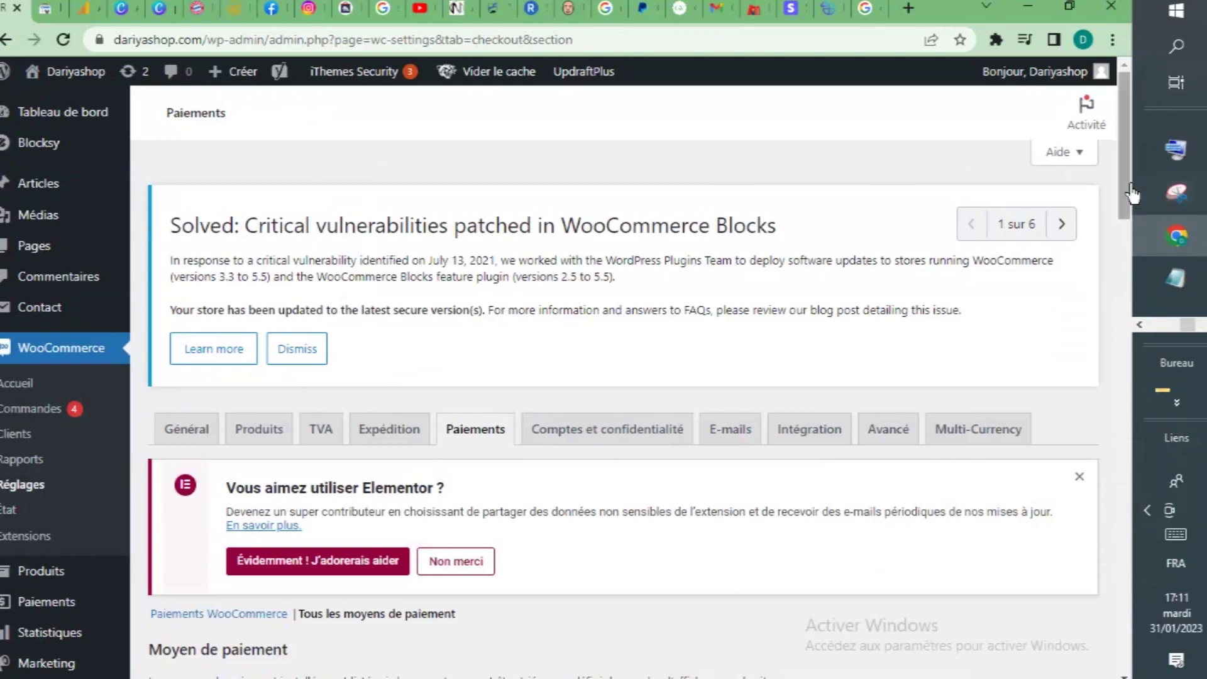
Move Partial.ly Payment Plans to directly below Paiements WooCommerce in the payment methods list, with Stripe placed right after it.
left_click_drag(1129, 183, 1121, 353)
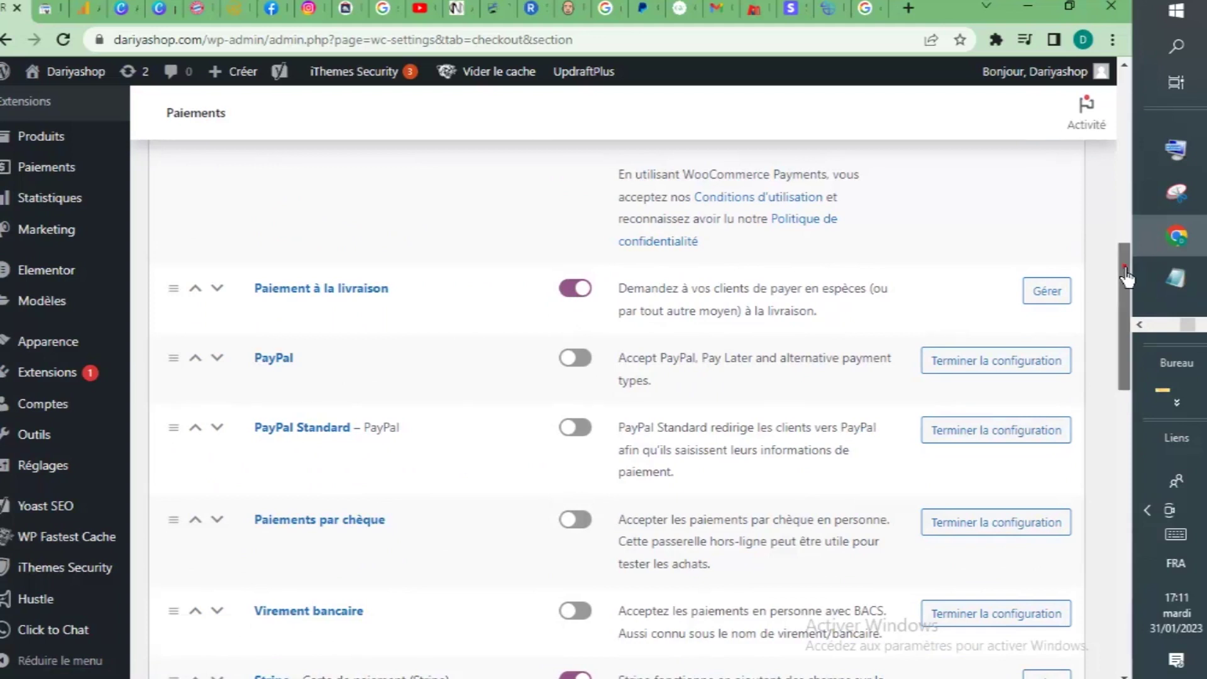
left_click_drag(1124, 276, 1125, 290)
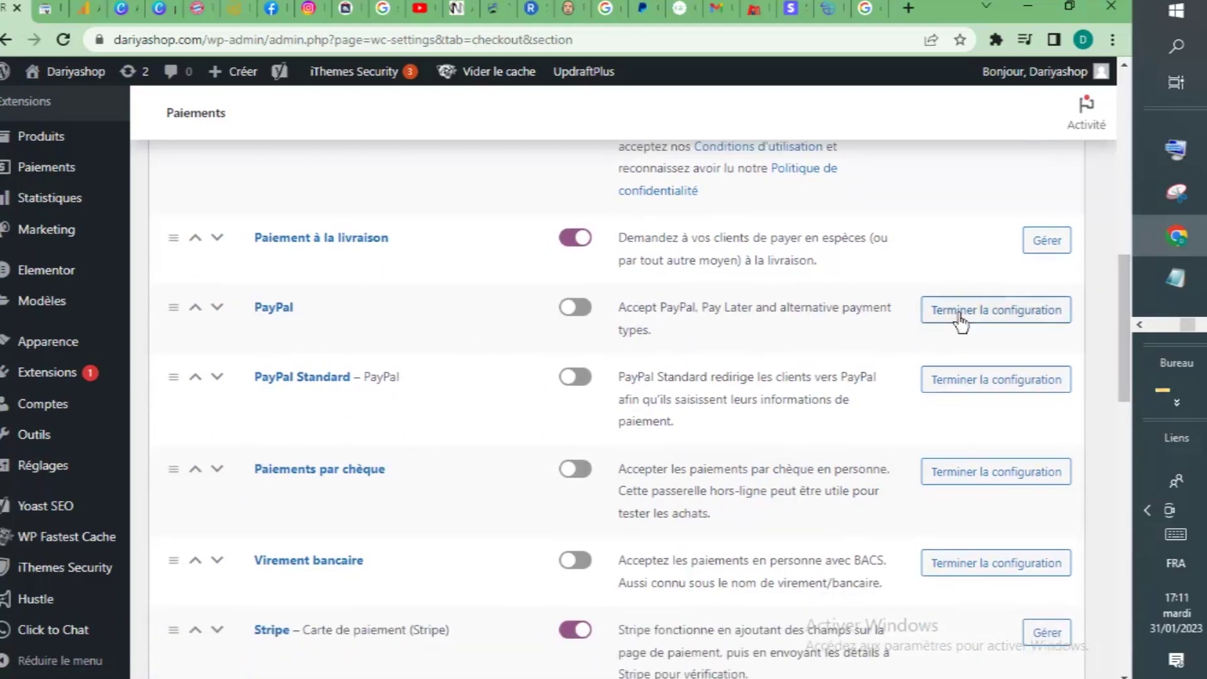
left_click_drag(1124, 283, 1116, 353)
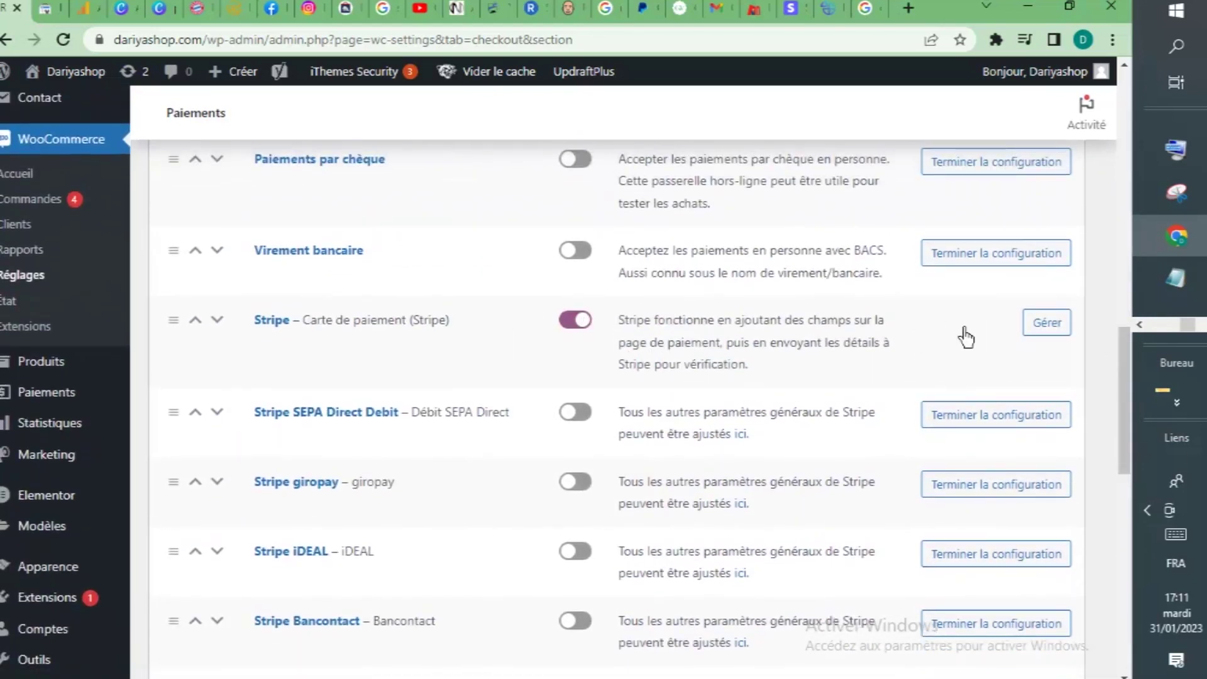
left_click_drag(1124, 342, 1120, 458)
left_click_drag(1119, 483, 1125, 511)
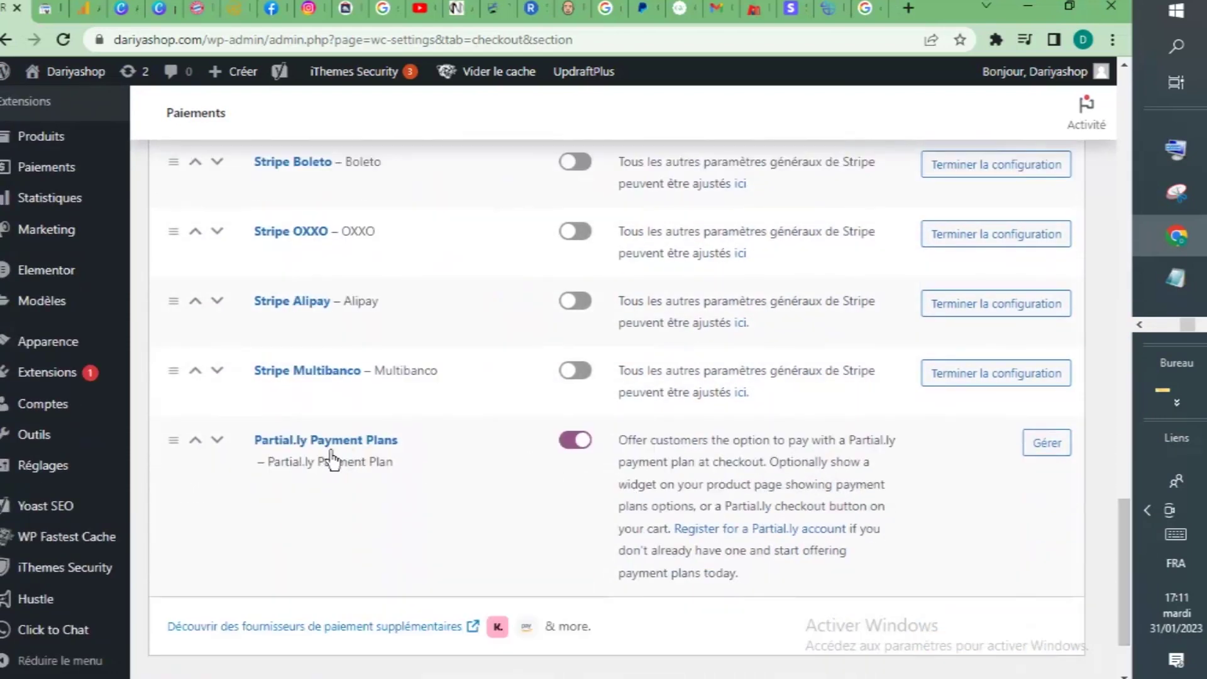
left_click(196, 440)
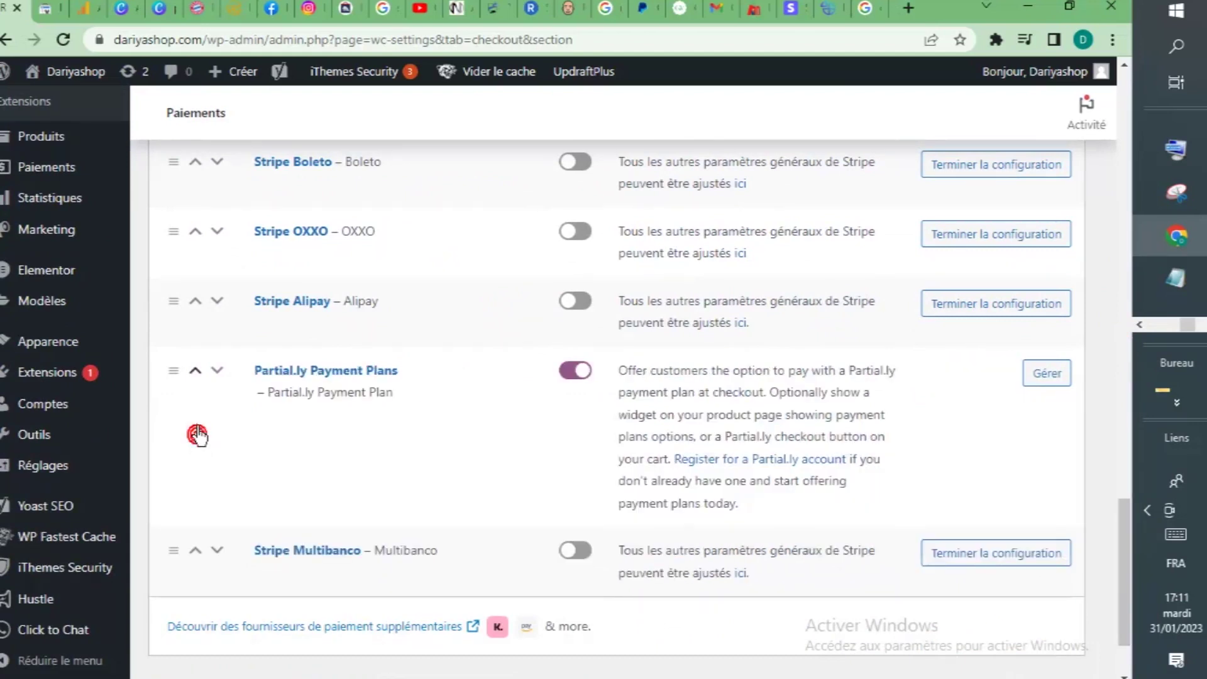
left_click(196, 370)
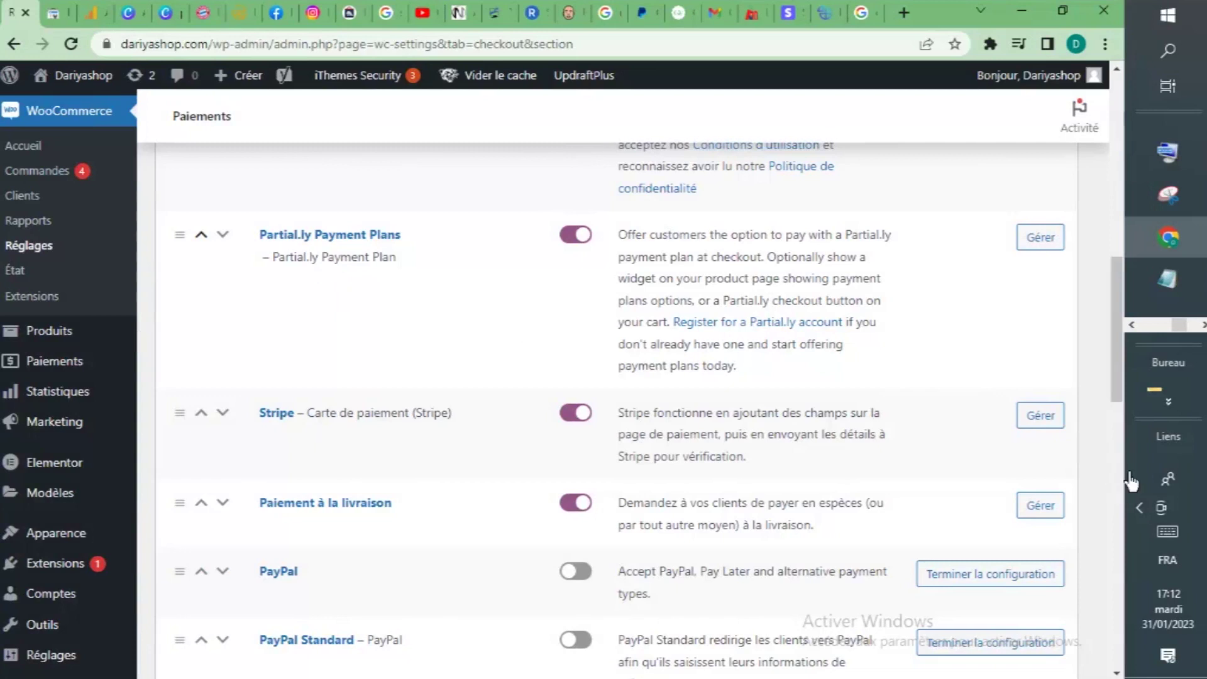
scroll(1113, 370, "up", 3)
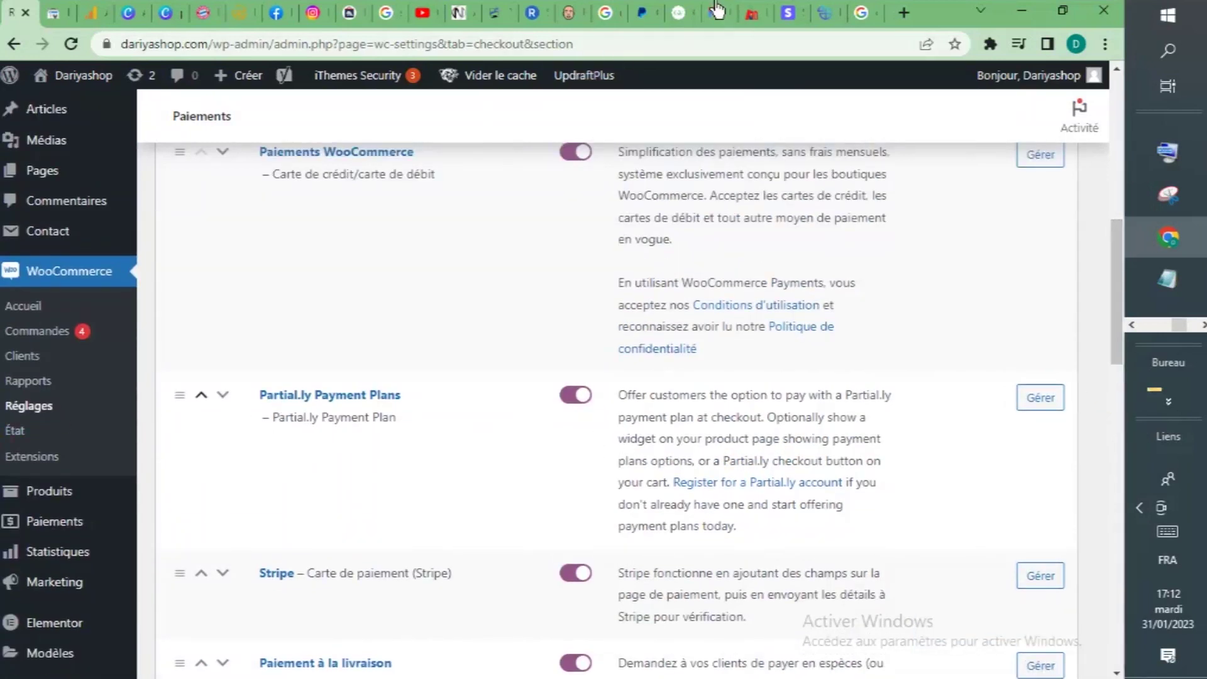
Switch to the Partial.ly merchant account and open its integrations settings.
left_click(825, 14)
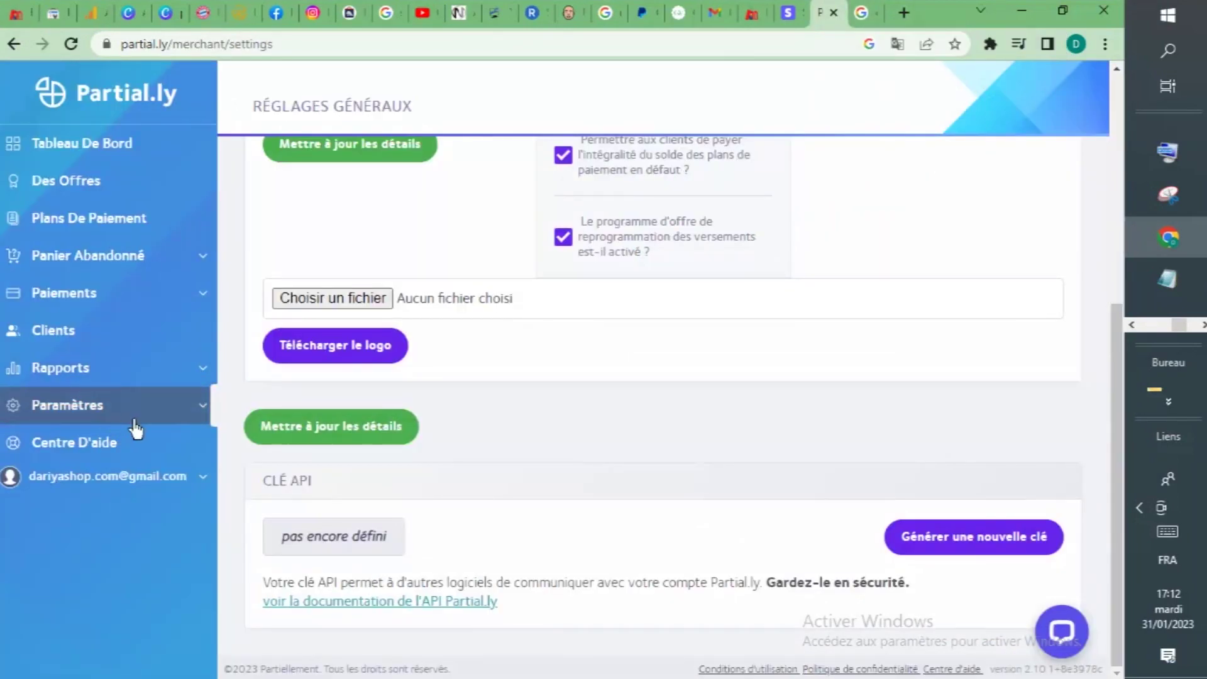
left_click(194, 407)
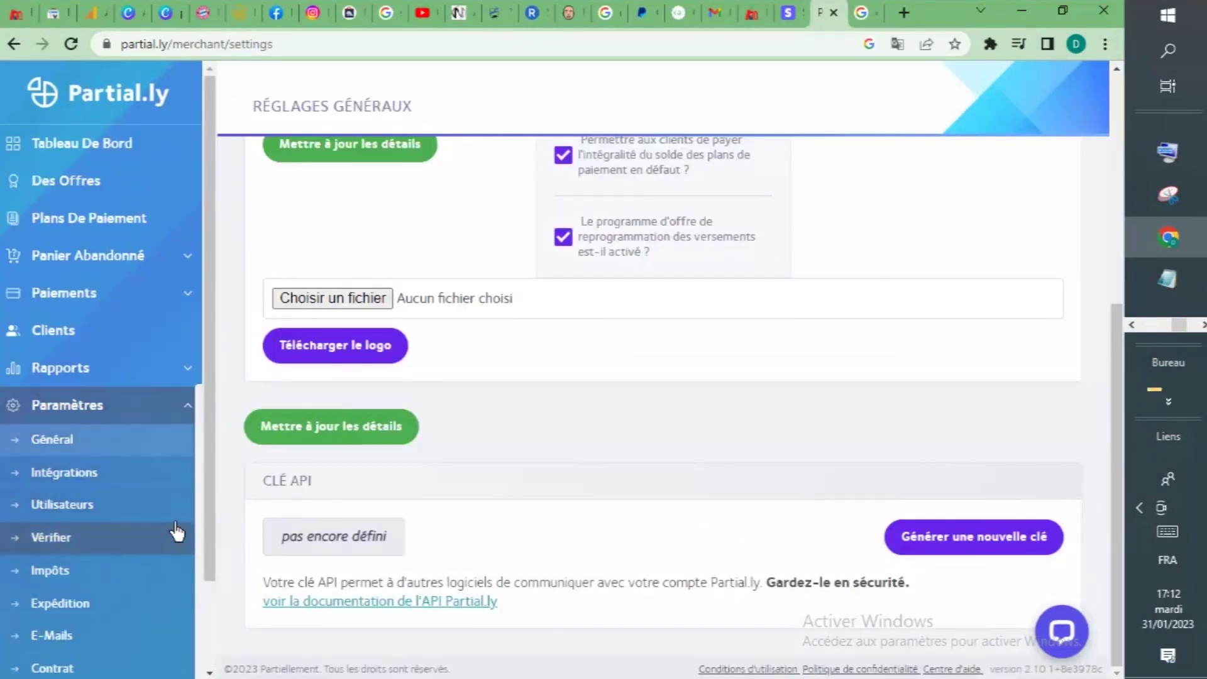
left_click(88, 479)
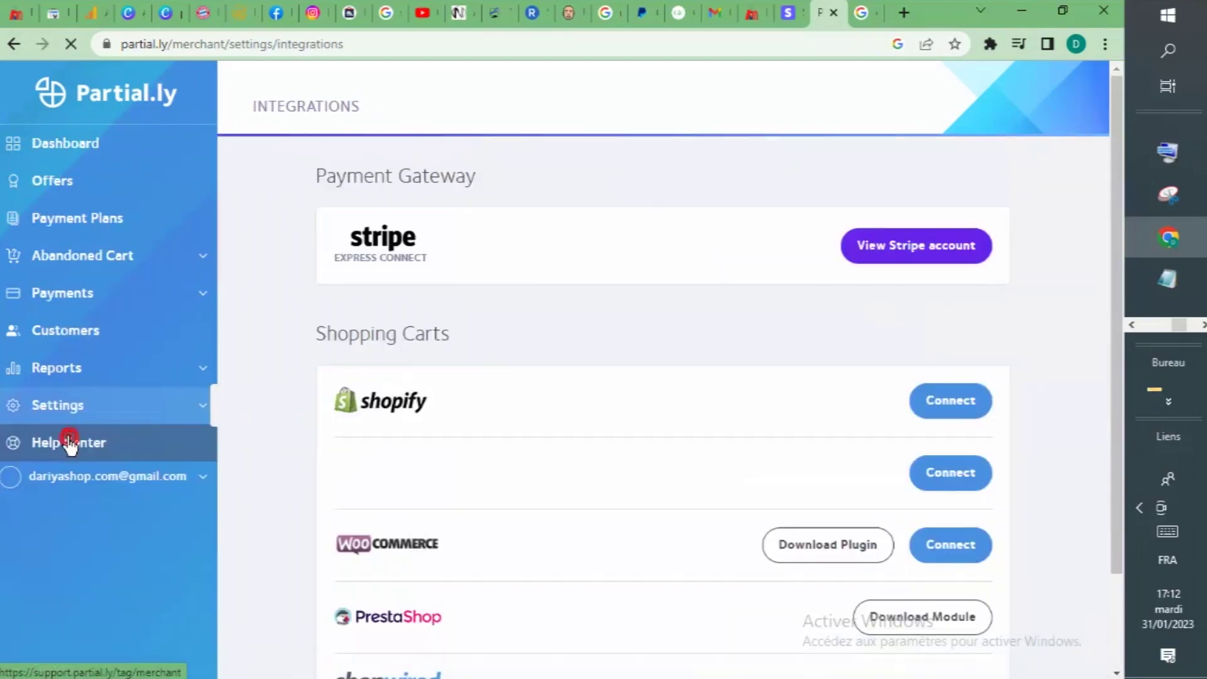
left_click(95, 439)
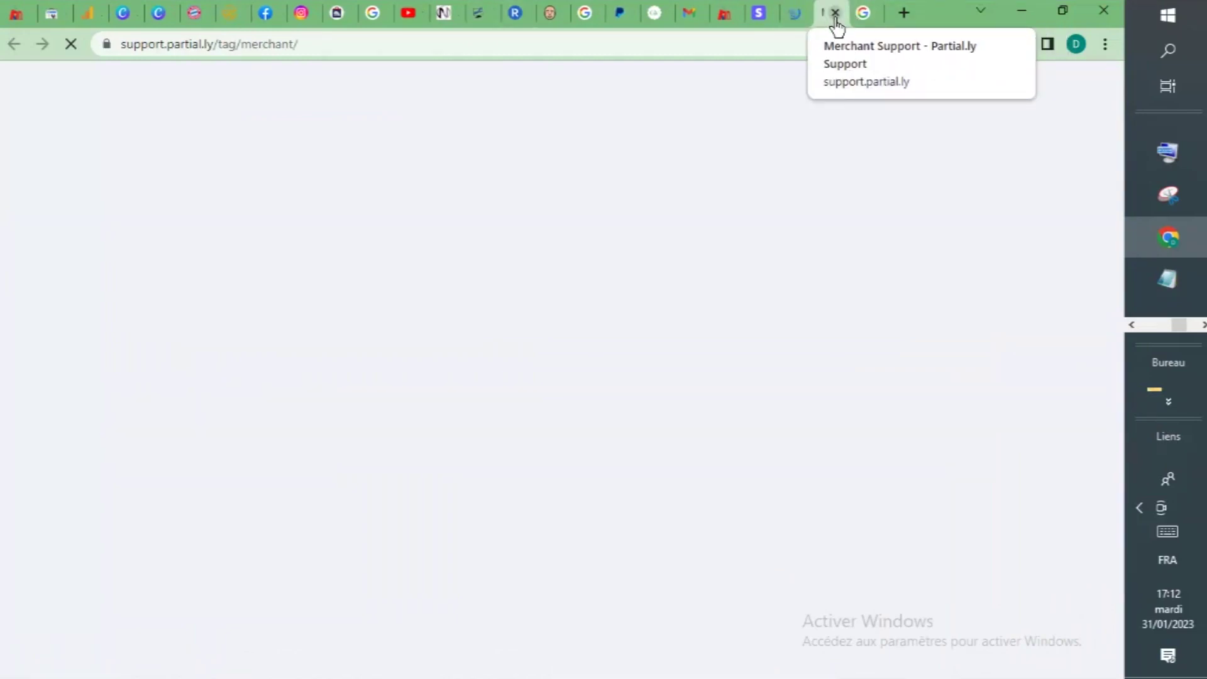
left_click(834, 14)
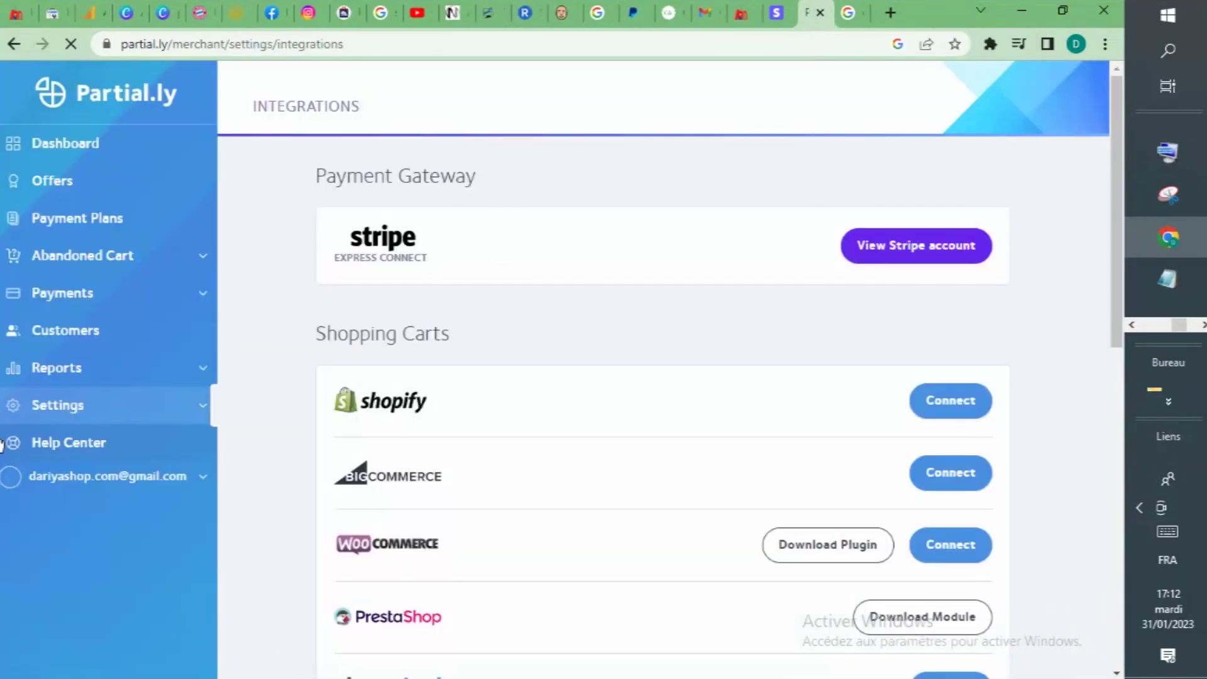
Open the merchant account's general settings and go to the API key section.
left_click(210, 408)
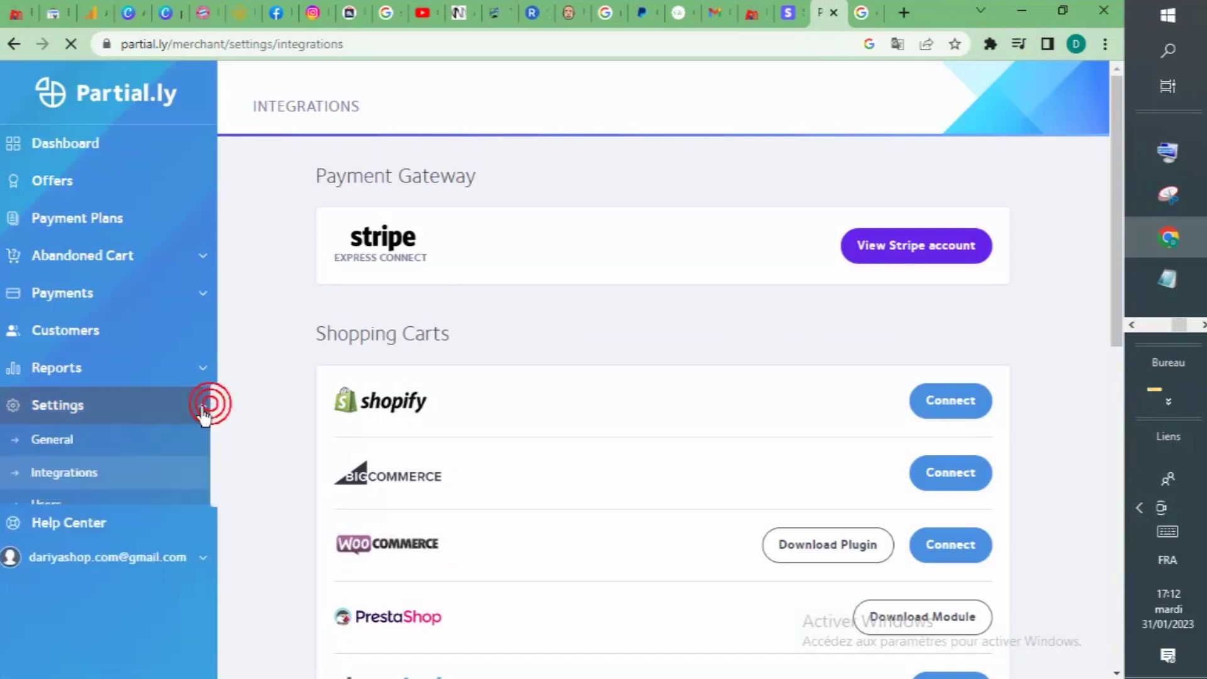
left_click(68, 447)
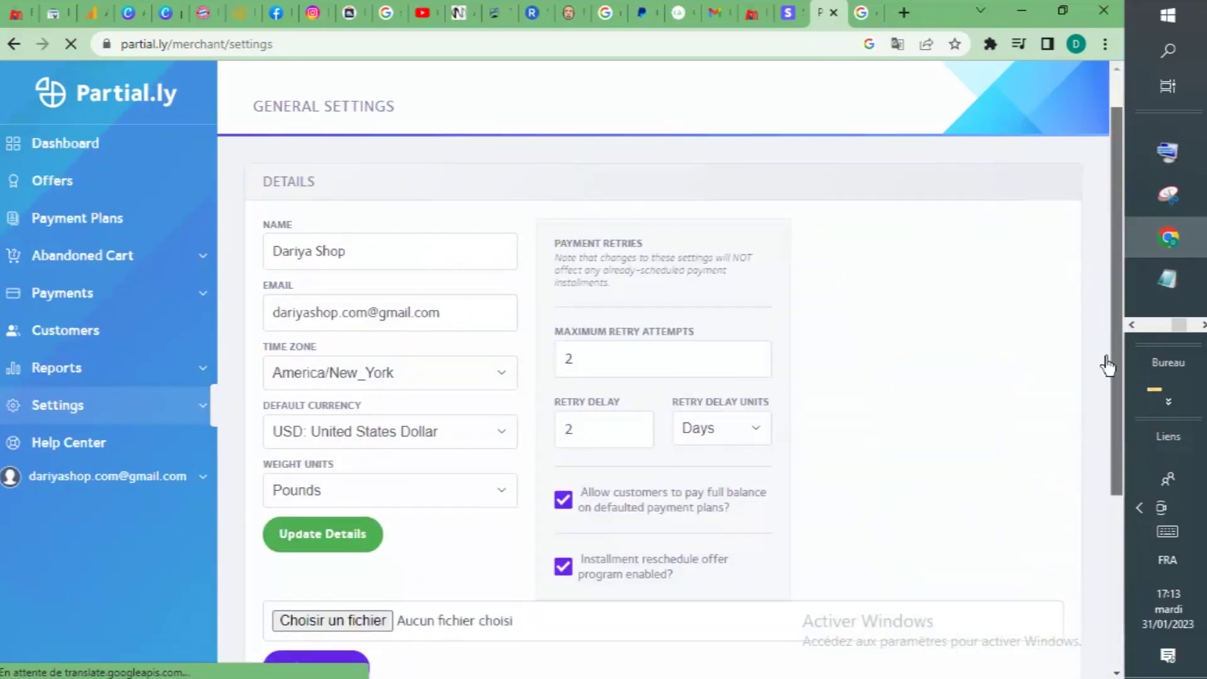
scroll(1108, 364, "down", 5)
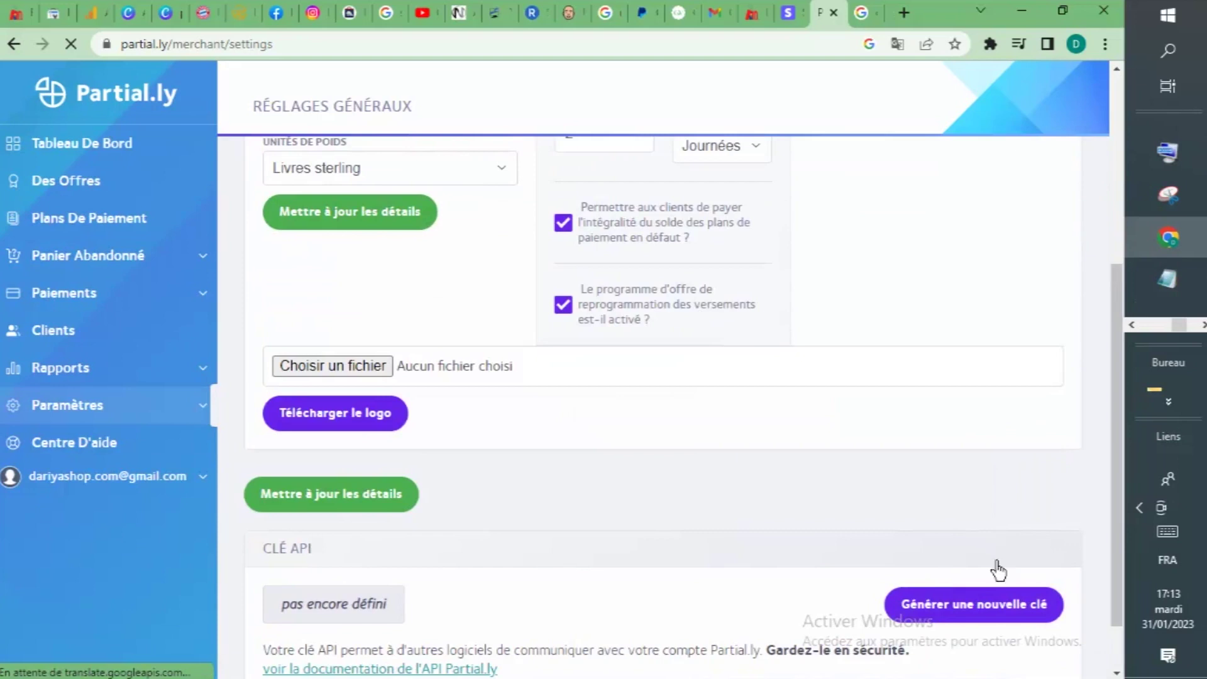
left_click(1201, 324)
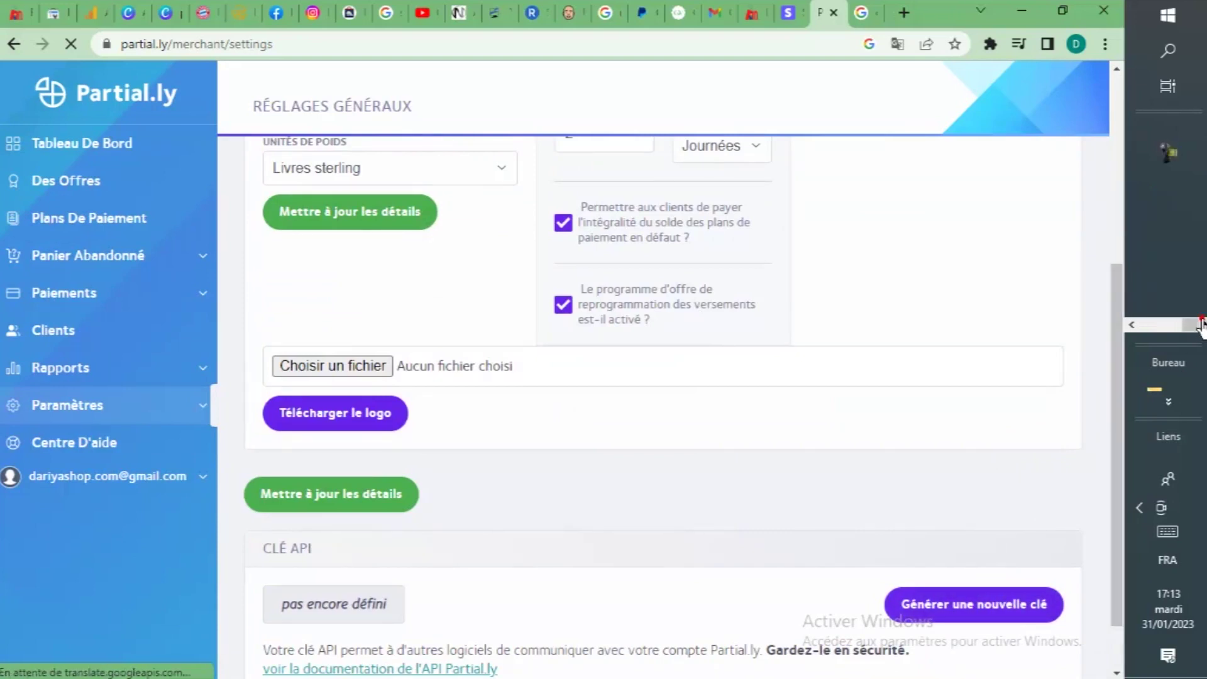
left_click(1167, 153)
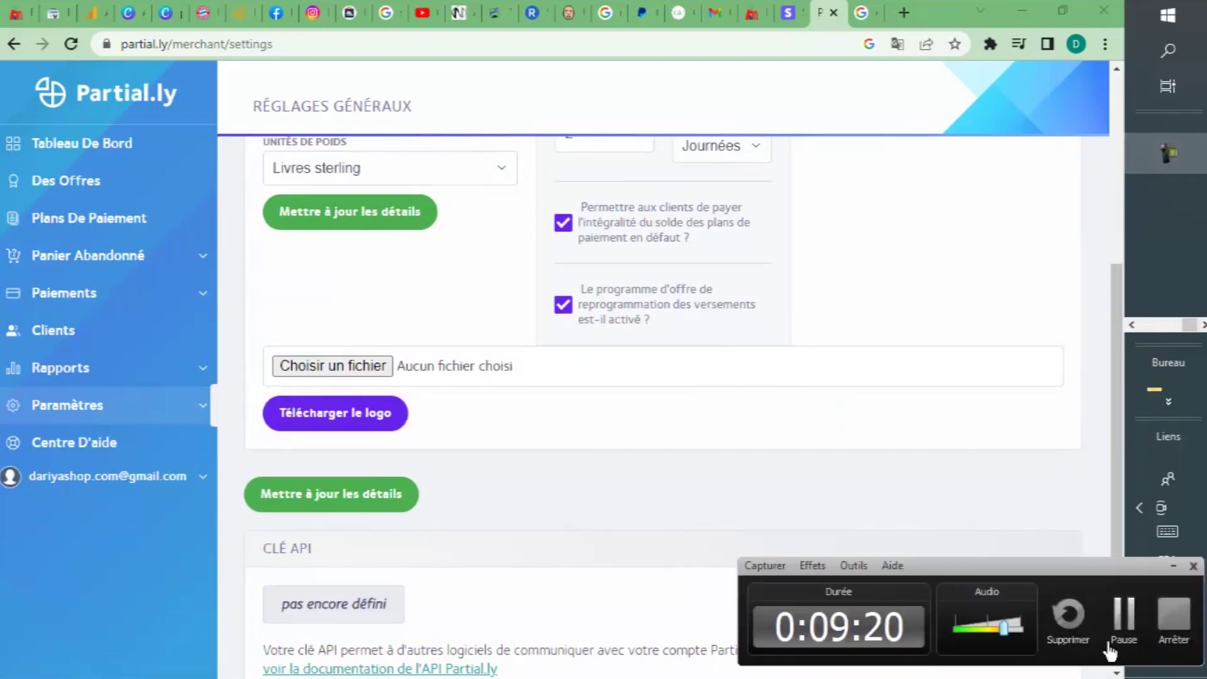
left_click(1123, 616)
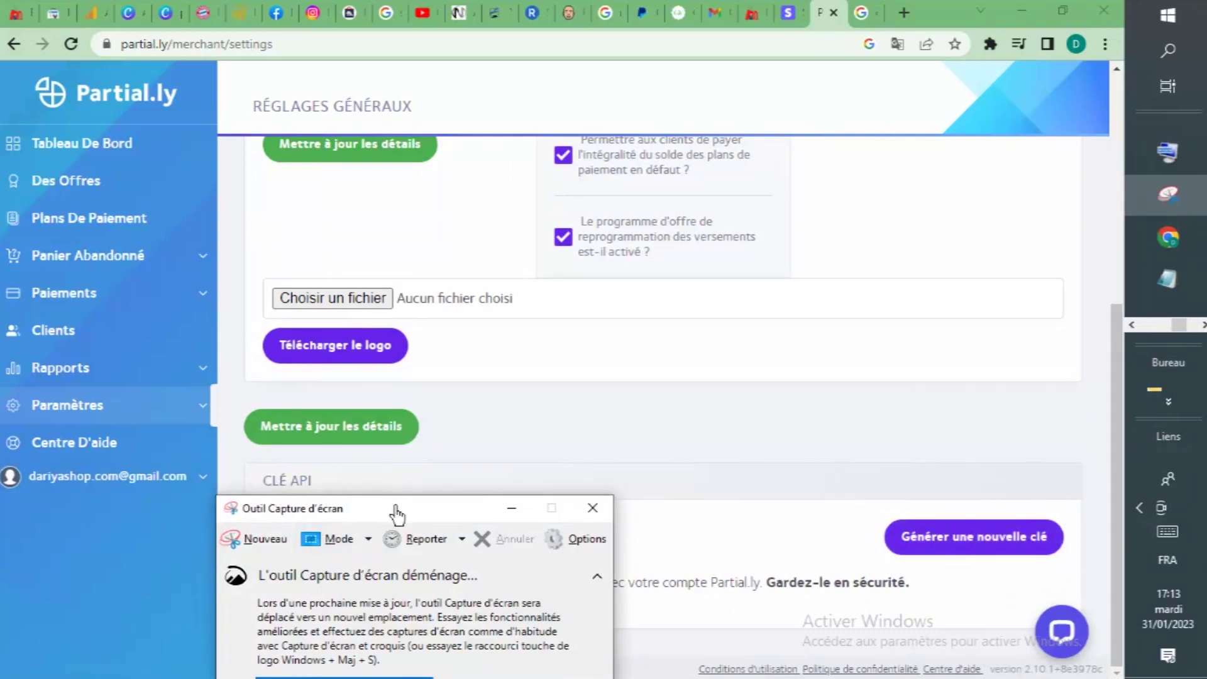
left_click_drag(409, 506, 412, 507)
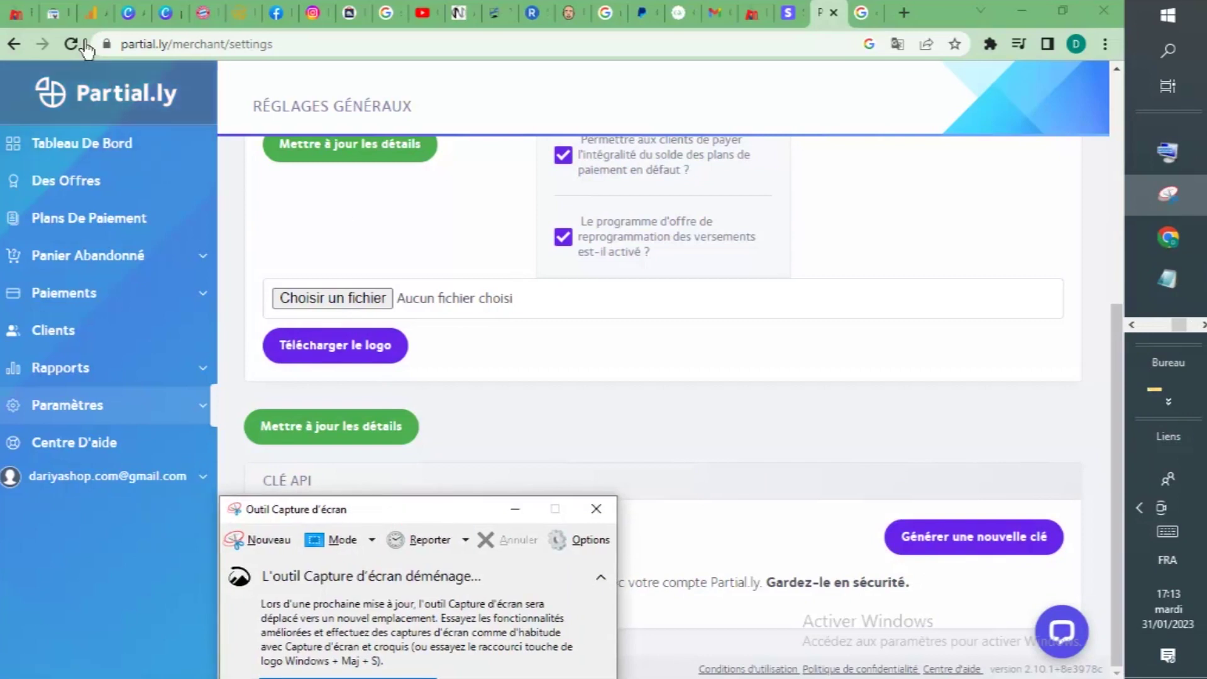
Return to WooCommerce, open the Partial.ly Payment Plans settings and set the minimum order amount to 200.
left_click(13, 19)
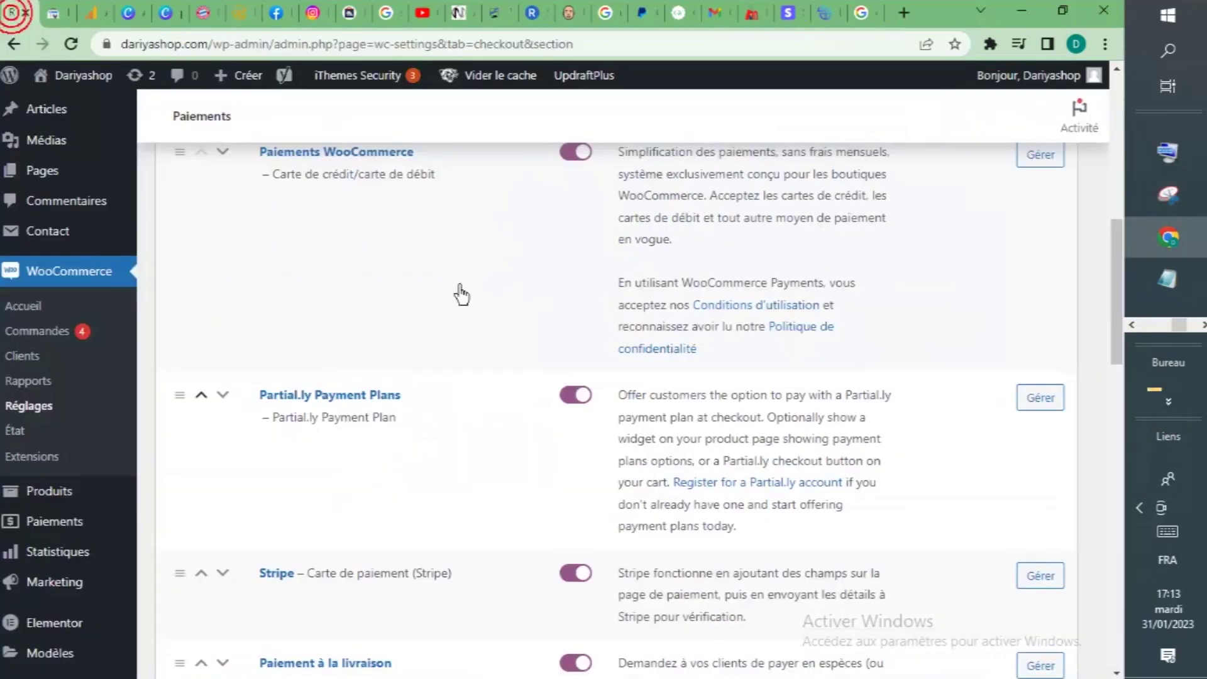
left_click(1040, 398)
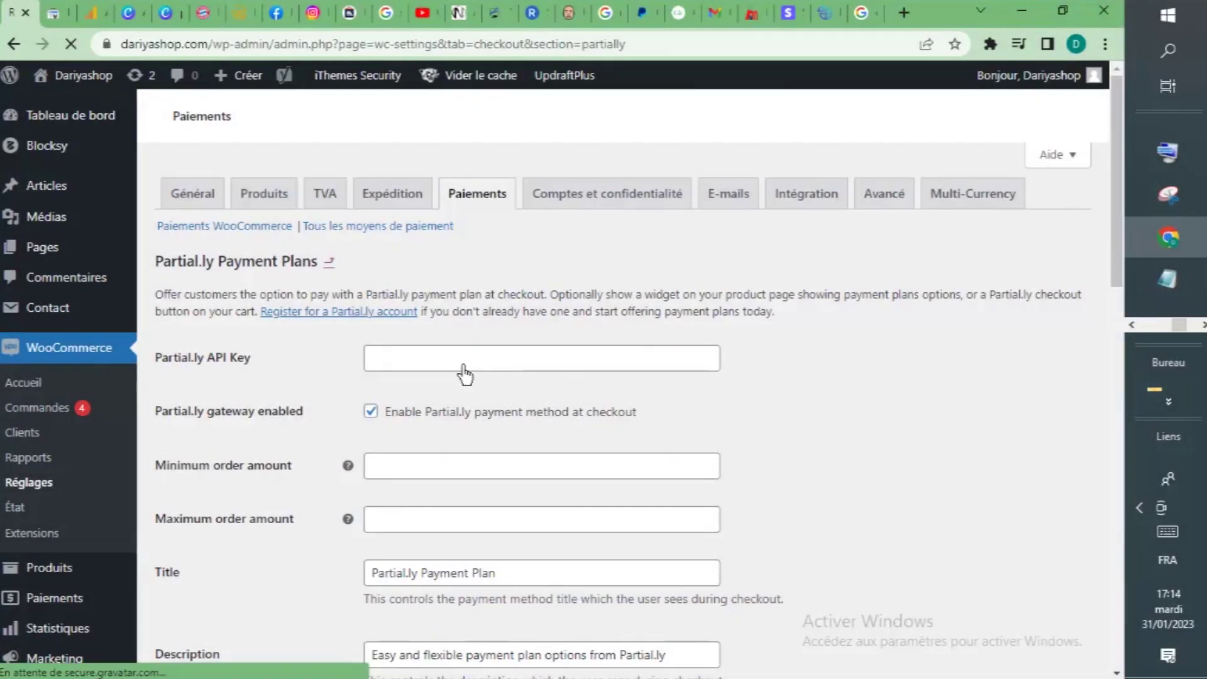
left_click(474, 370)
scroll(1112, 238, "down", 2)
scroll(1112, 238, "down", 2)
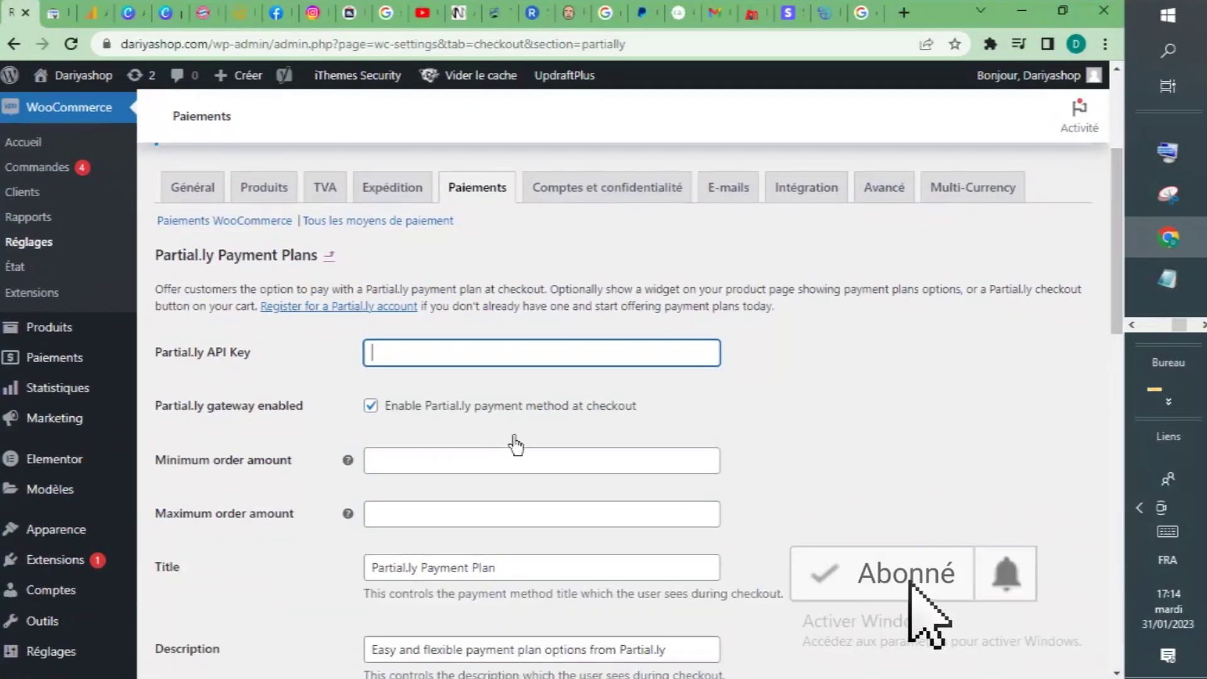
scroll(1112, 276, "down", 1)
scroll(1112, 277, "down", 4)
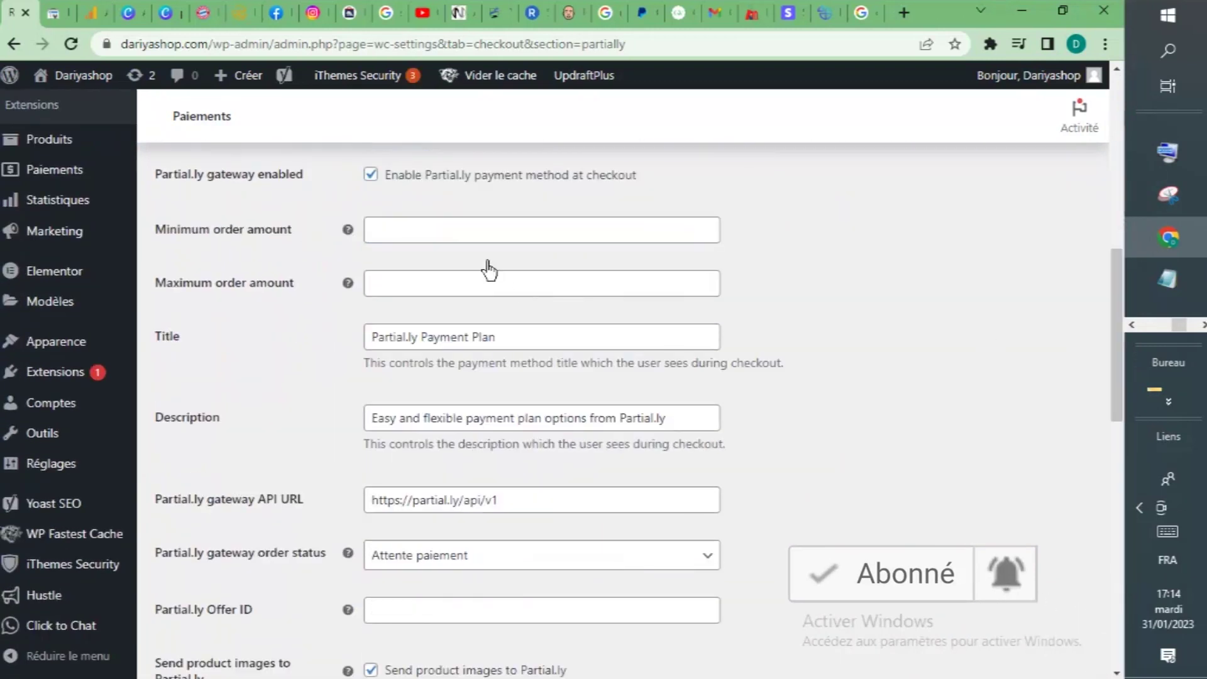
left_click(465, 242)
type("200")
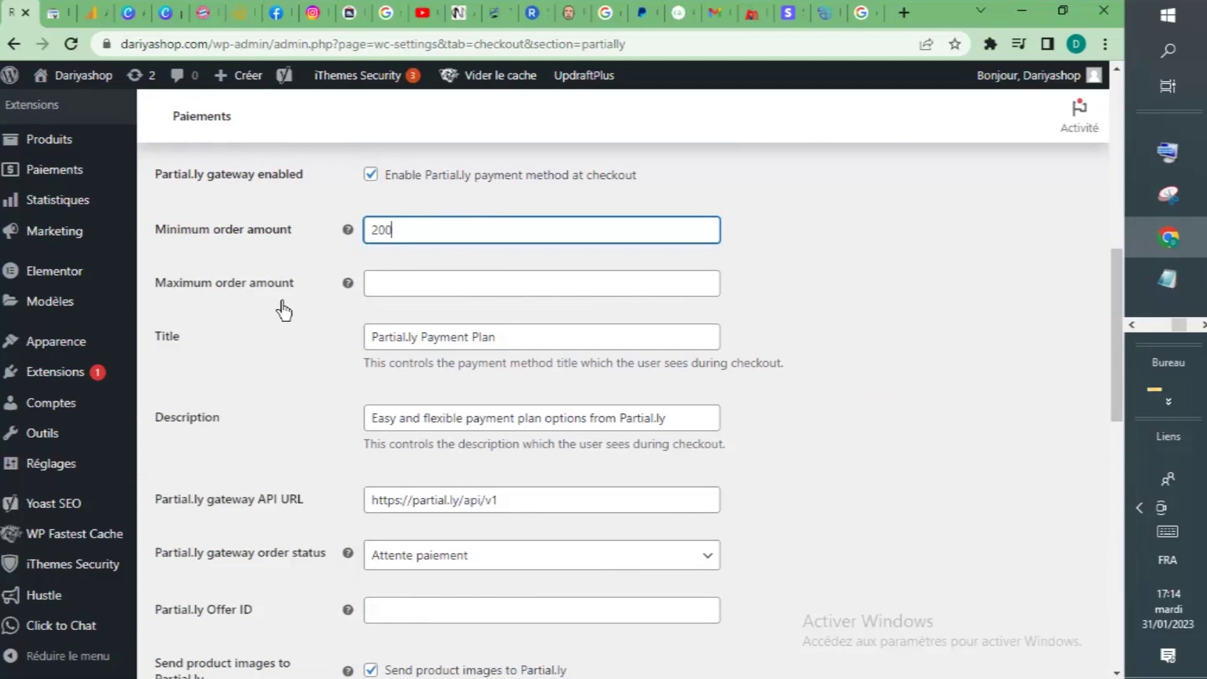
Change the payment method title to "Paiement en 3* à prtir de 200 €" and clear its description.
left_click_drag(506, 337, 381, 345)
type("Piement en 3*")
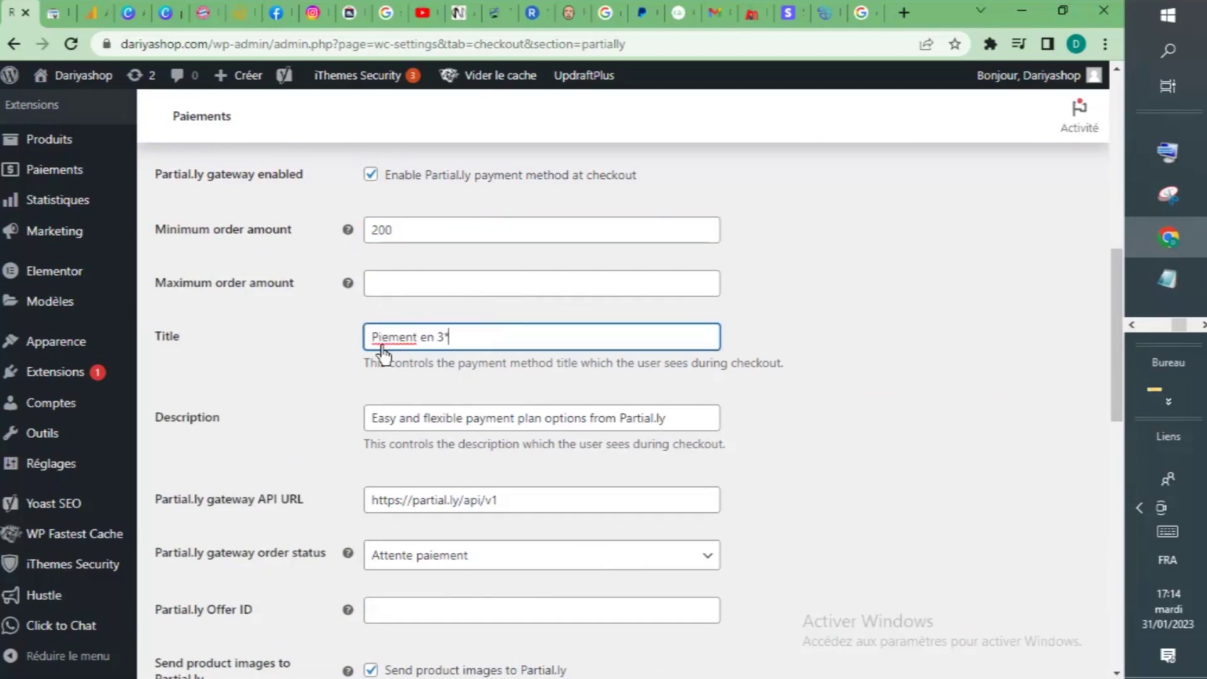
right_click(401, 337)
left_click(476, 346)
type("à prtir de 200 €")
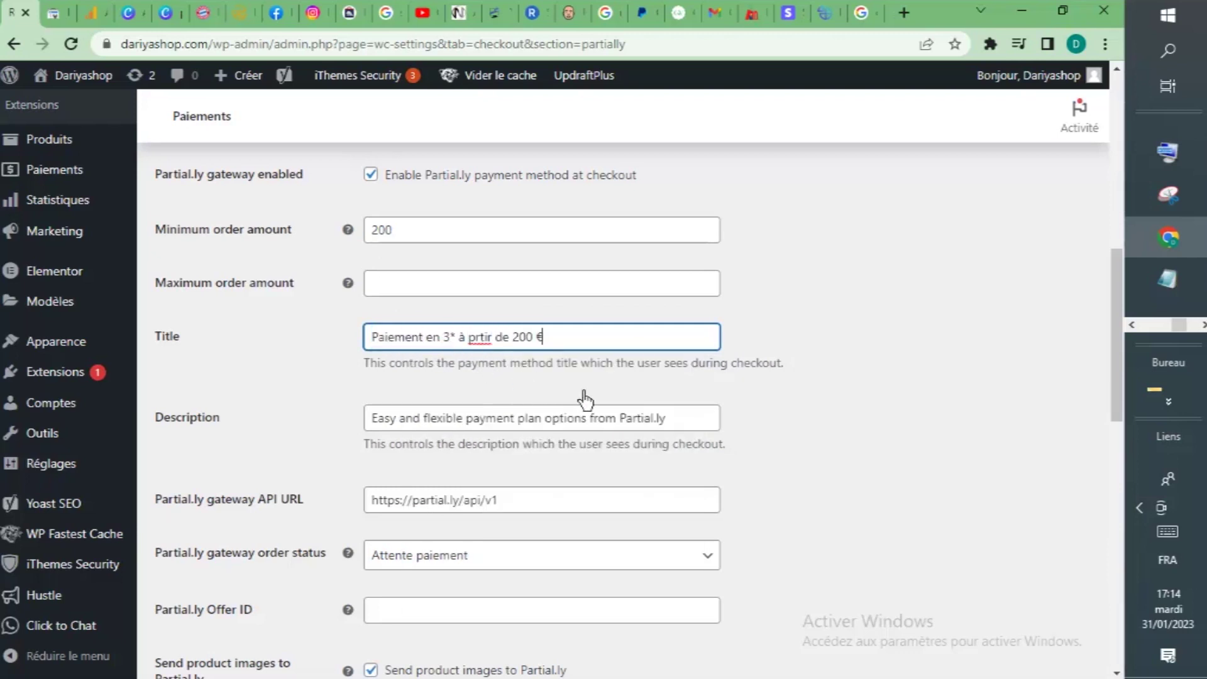
left_click_drag(696, 420, 342, 420)
key("BackSpace")
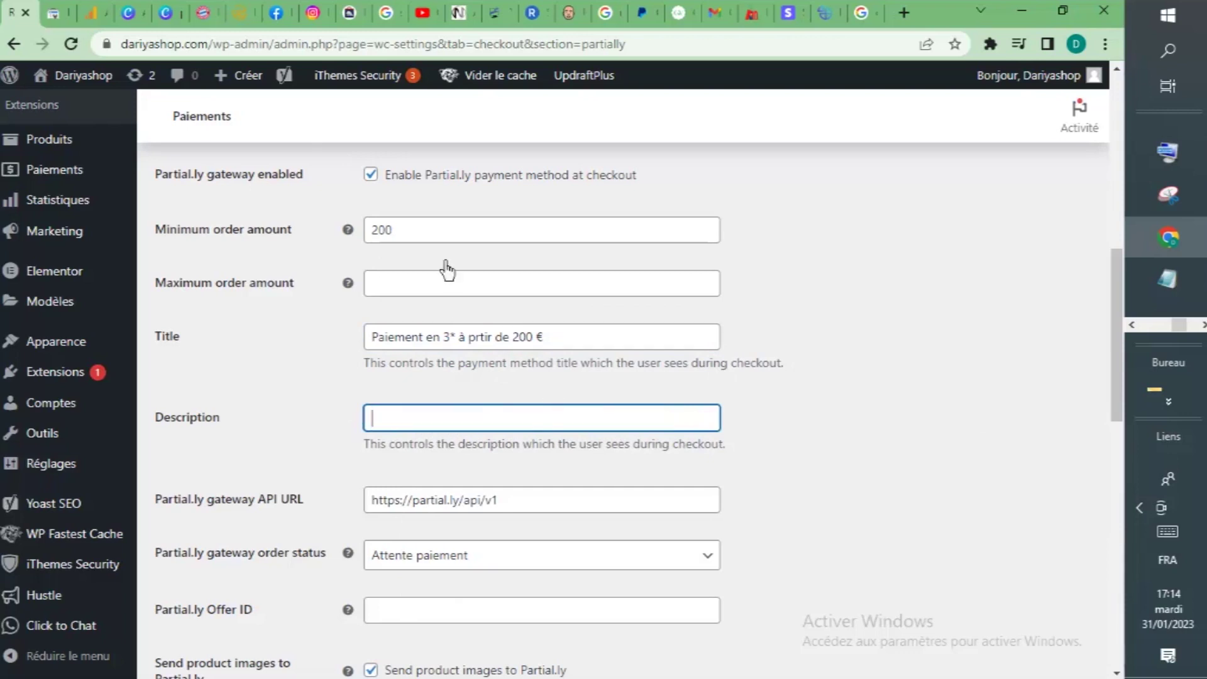
Enter the Partial.ly API key in the payment method settings and save the changes.
scroll(666, 314, "up", 3)
left_click(641, 288)
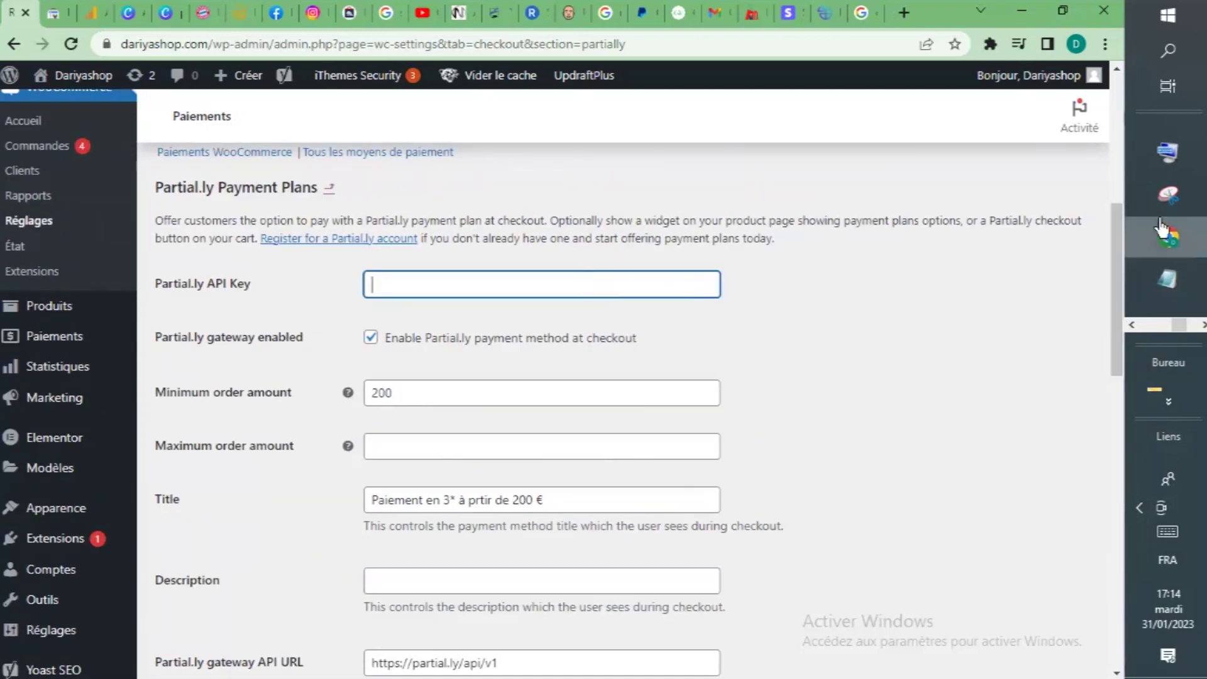
left_click(1168, 156)
left_click_drag(1116, 264, 1116, 577)
left_click(234, 585)
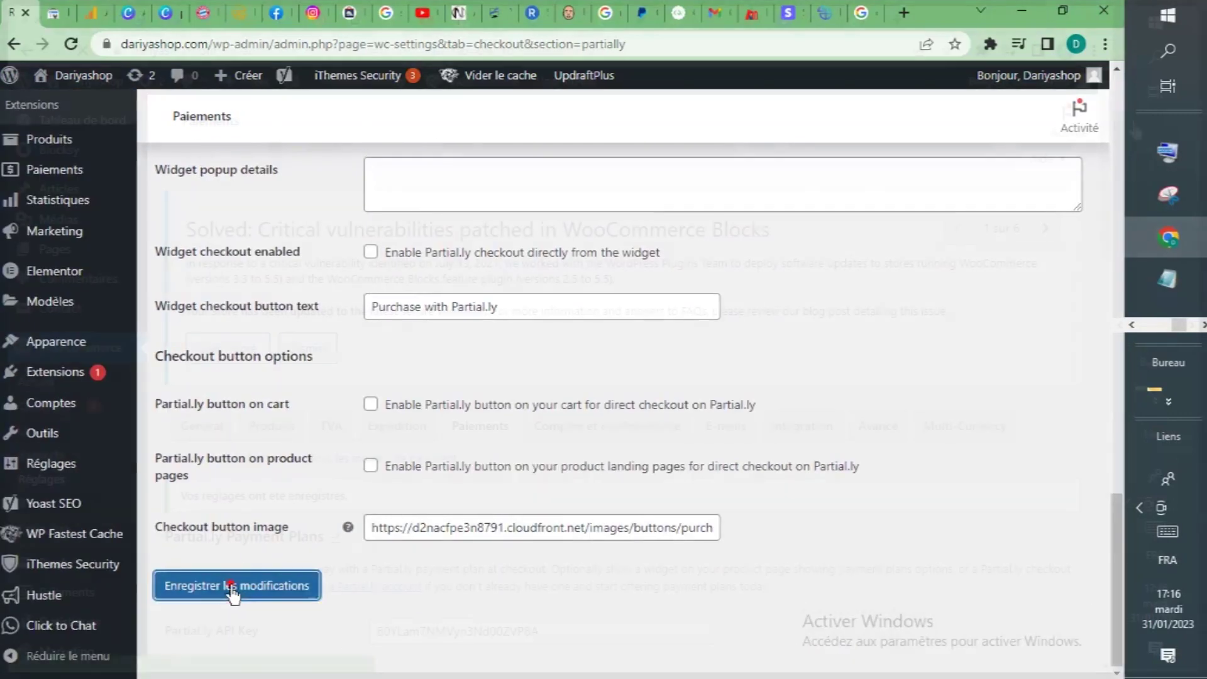
Check which payment methods the shop's checkout page offers.
left_click(1111, 607)
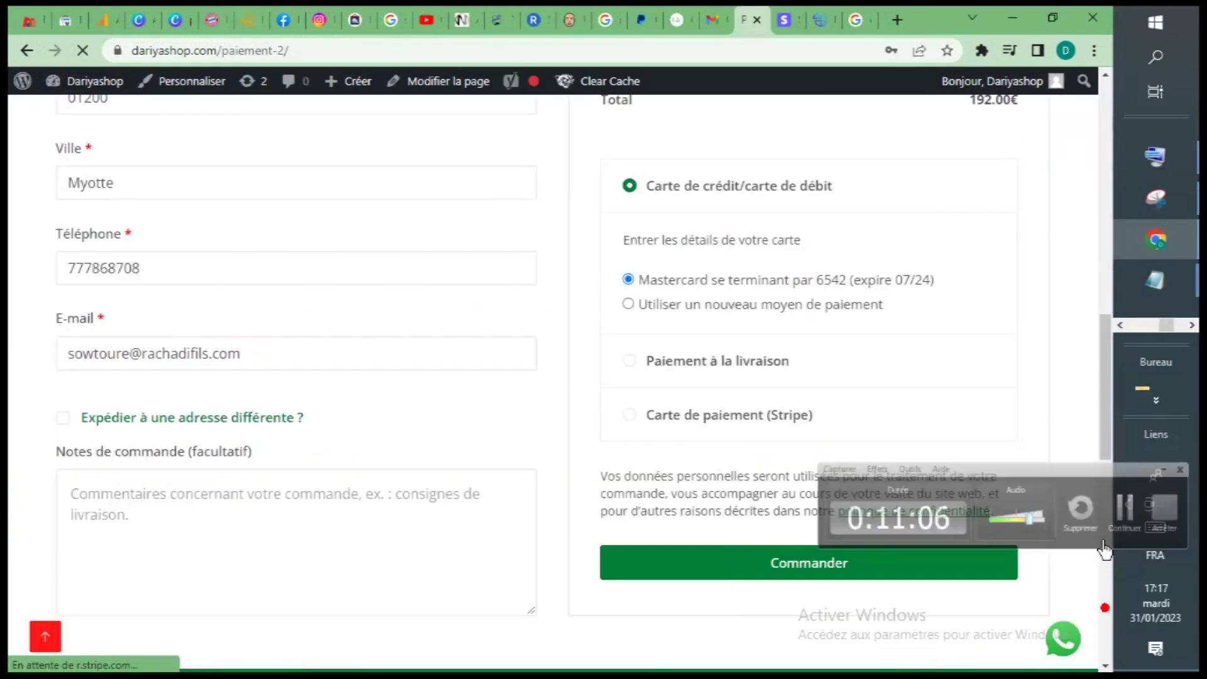
left_click_drag(1107, 429, 1105, 394)
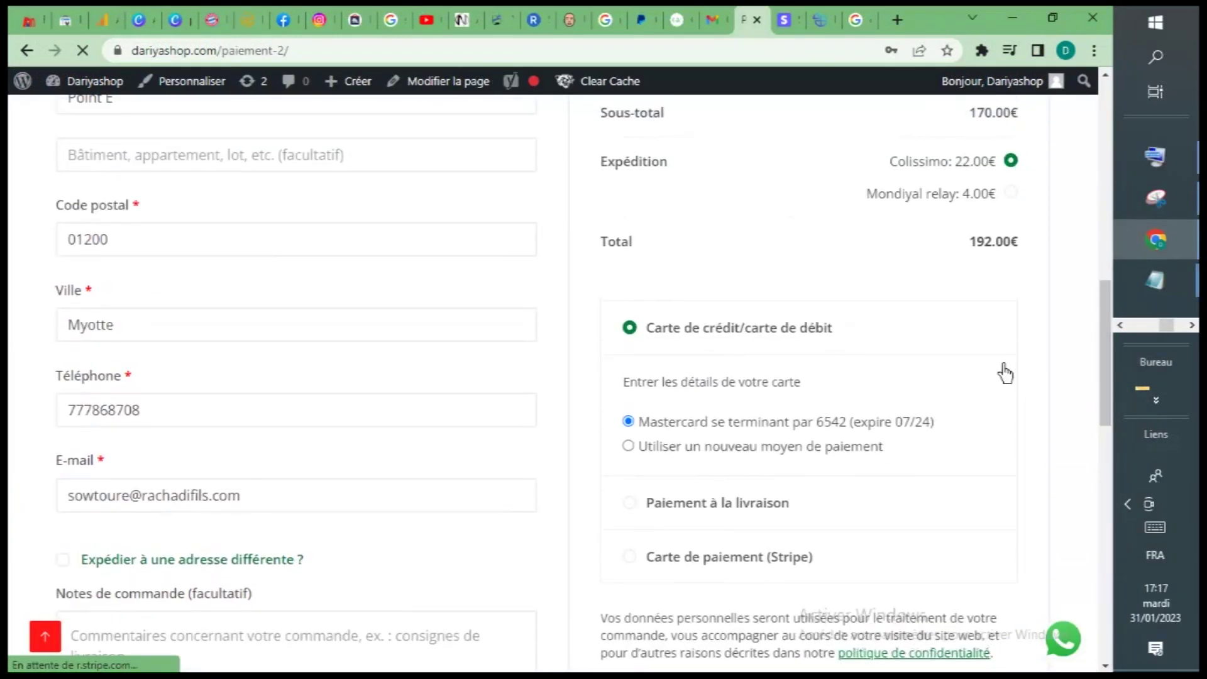
Switch to Partial.ly, start a new offer, and dismiss the notice about deleting and testing offers.
left_click(818, 20)
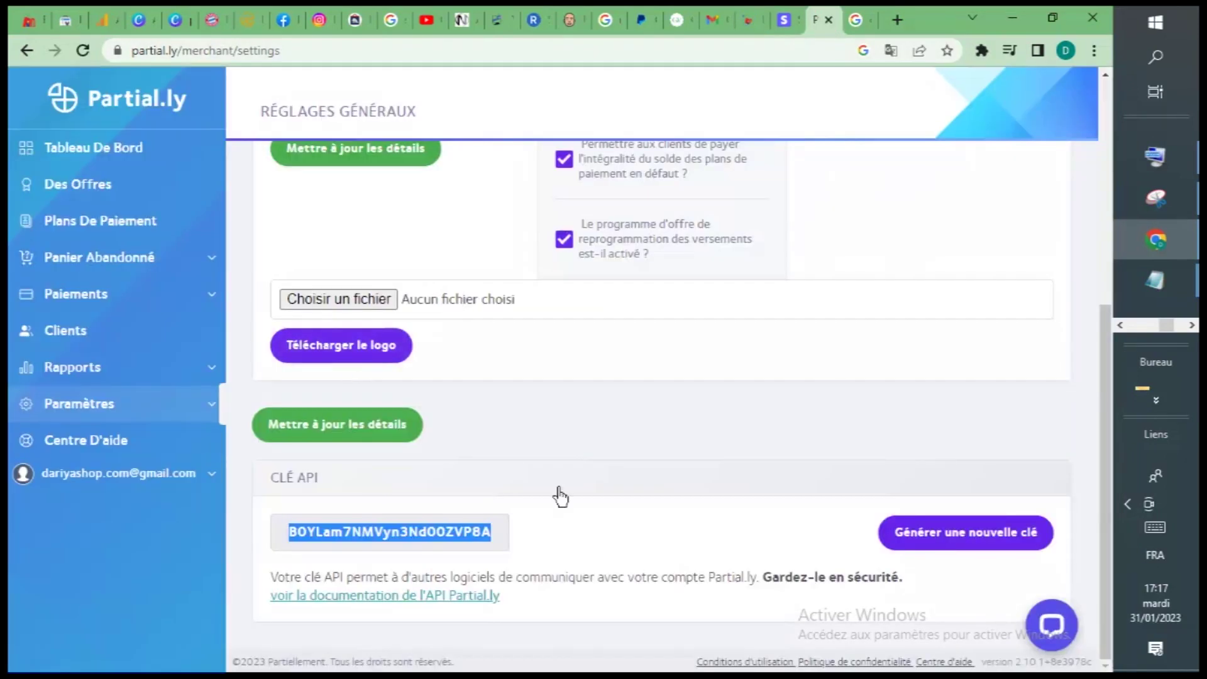
left_click_drag(1106, 351, 1105, 178)
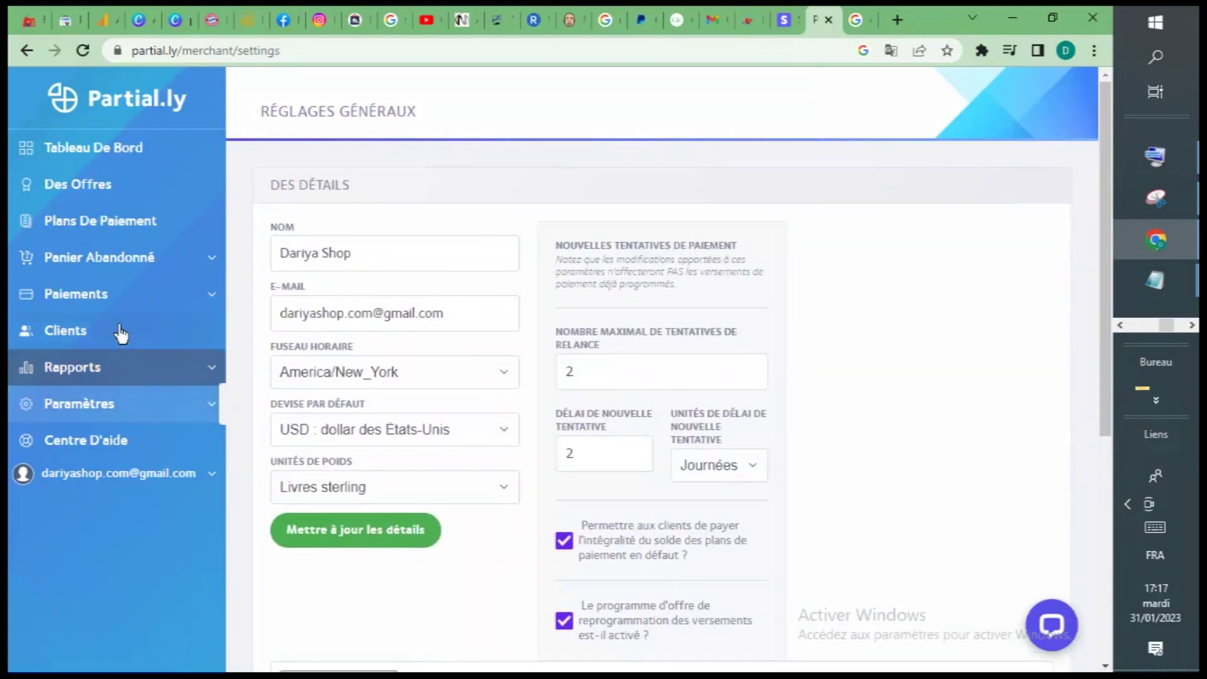
left_click(83, 188)
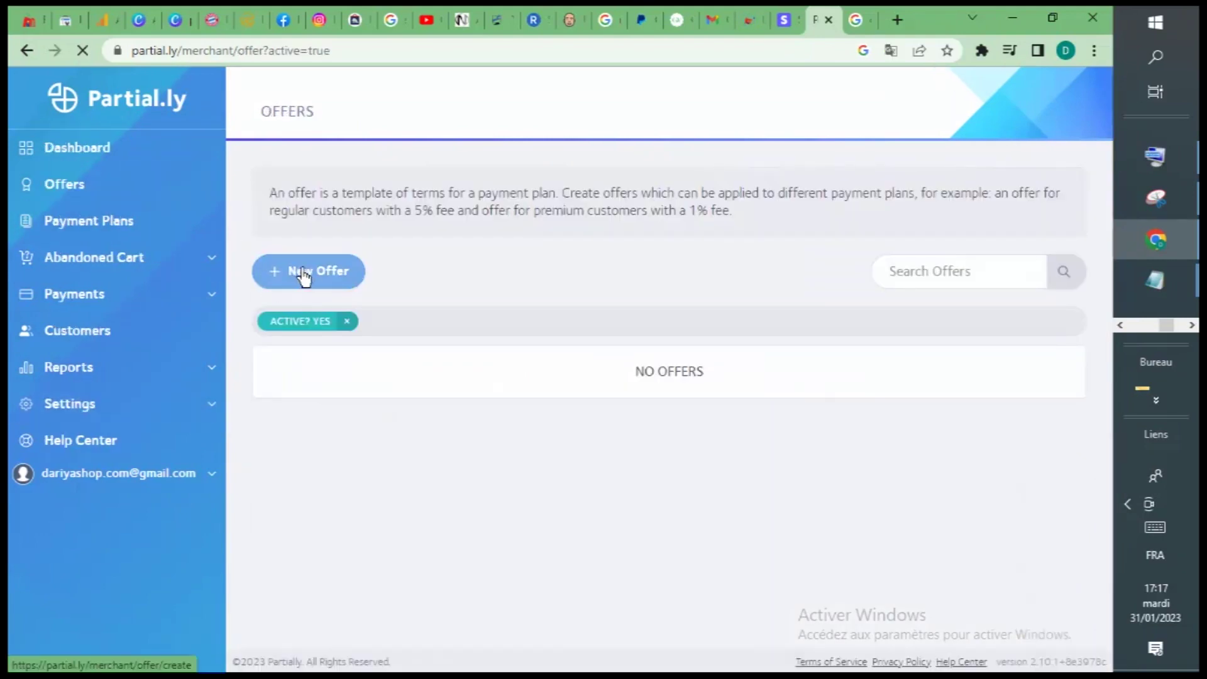
left_click(307, 276)
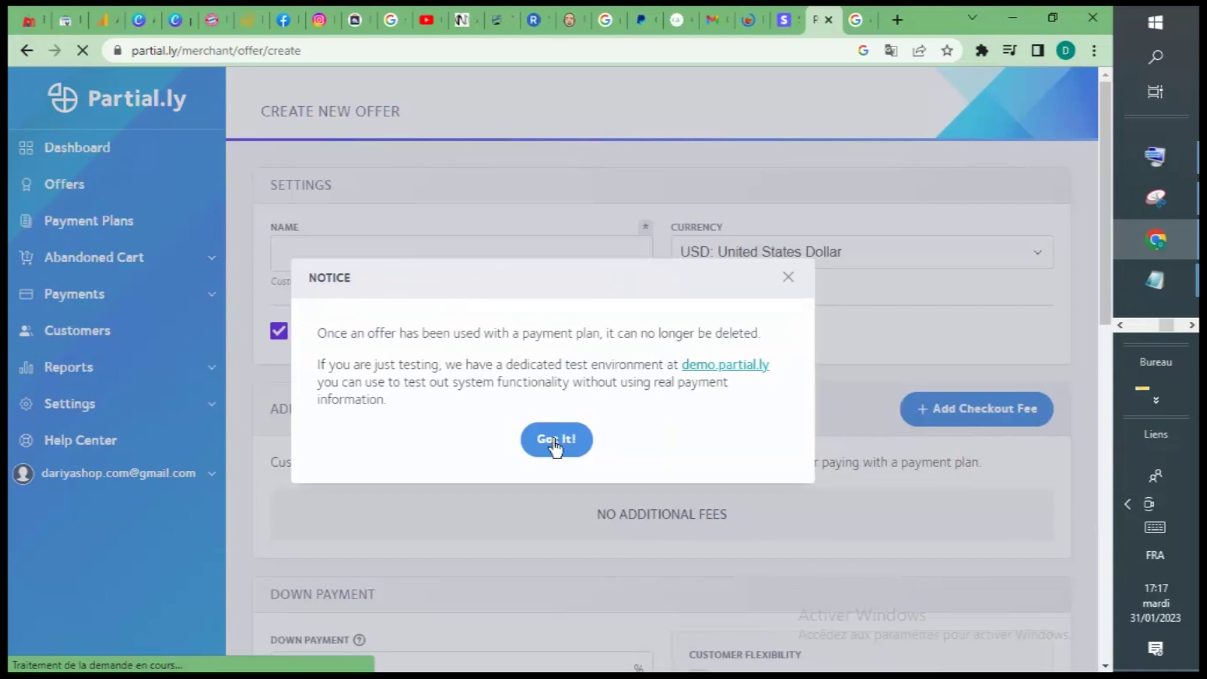
left_click(785, 287)
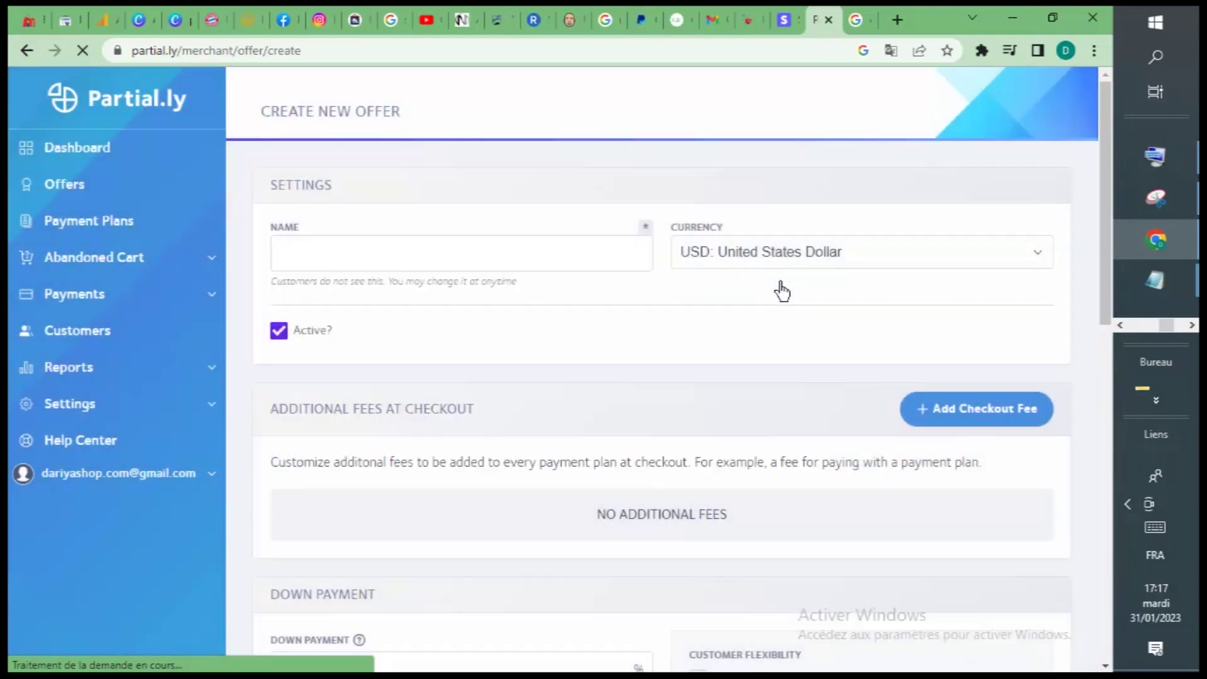
left_click(309, 251)
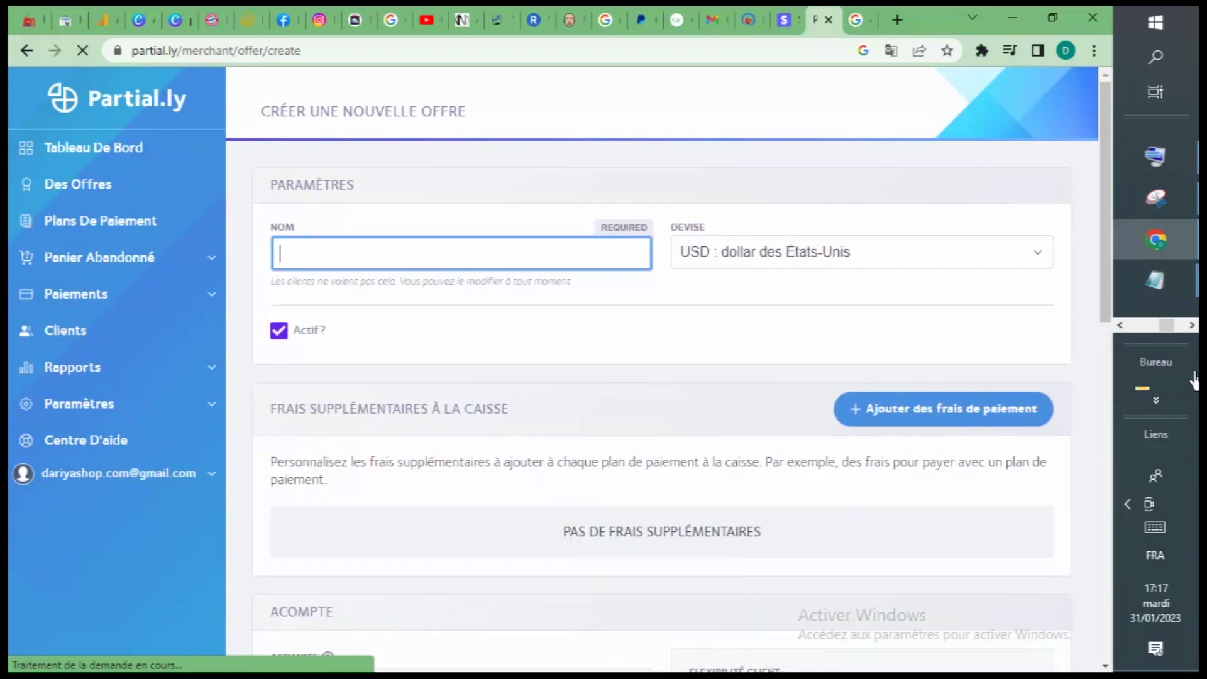
left_click(1191, 325)
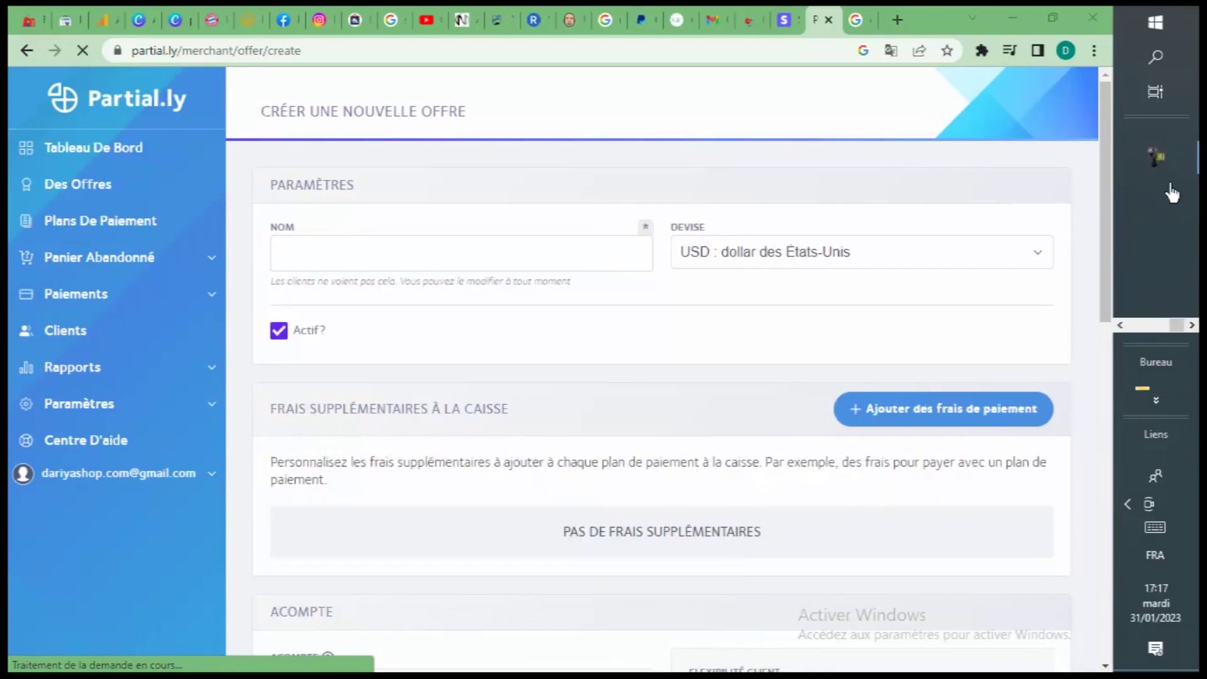
left_click(1158, 162)
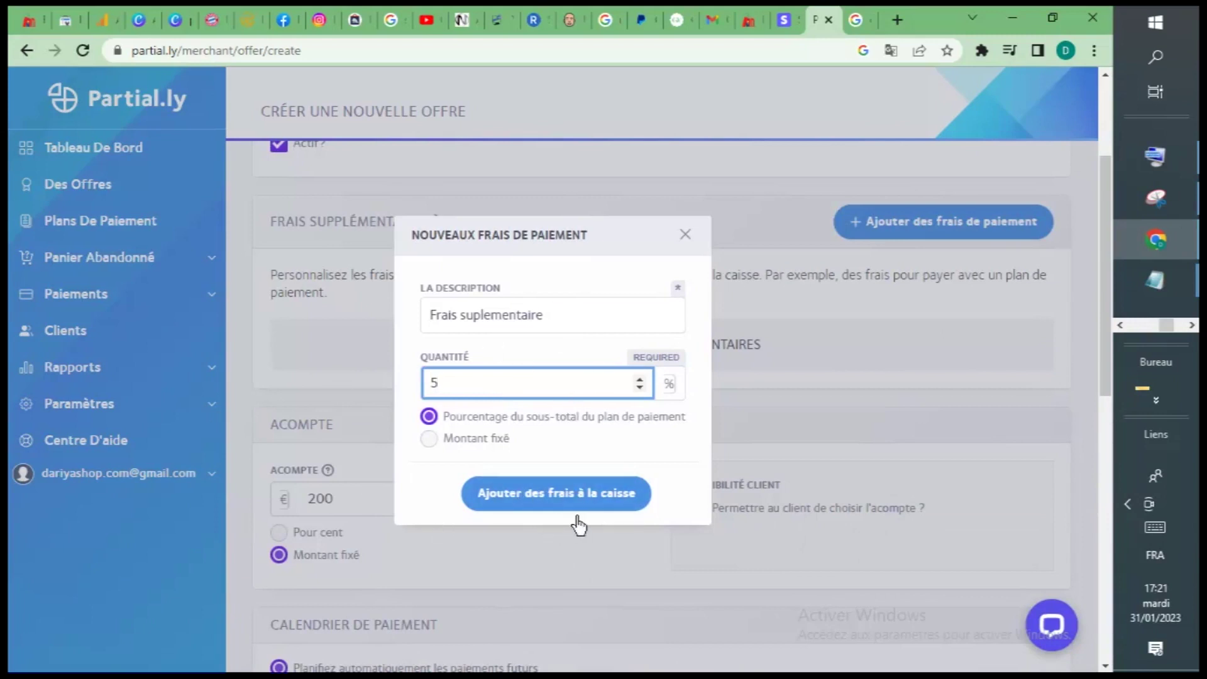
Add the "Frais suplementaire" checkout fee of 5 percent of the subtotal and set the down payment to 30 percent.
left_click(549, 494)
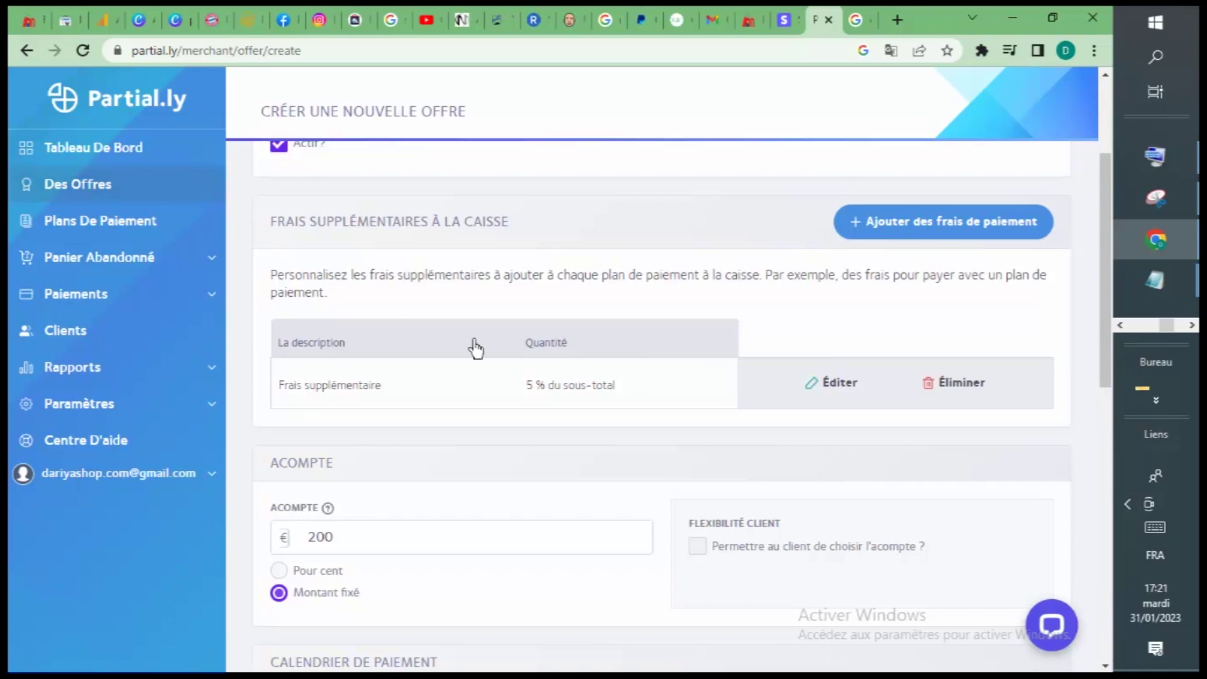
scroll(1104, 281, "down", 1)
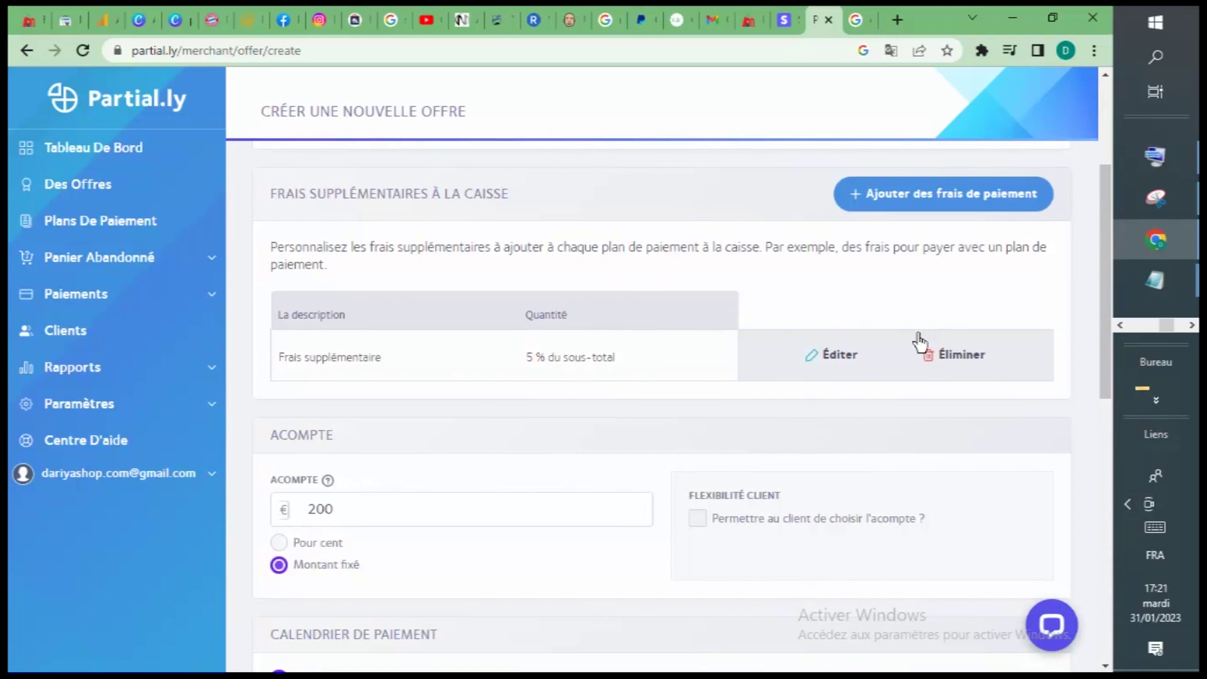
left_click_drag(1101, 278, 1103, 295)
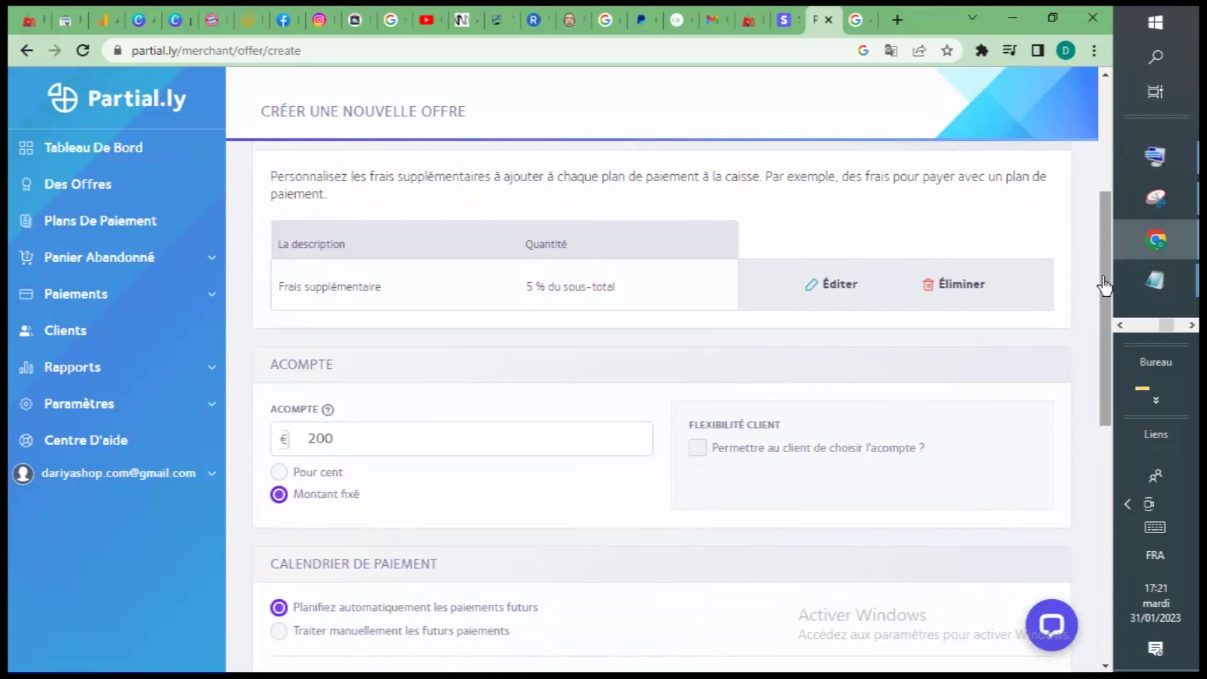
left_click(382, 438)
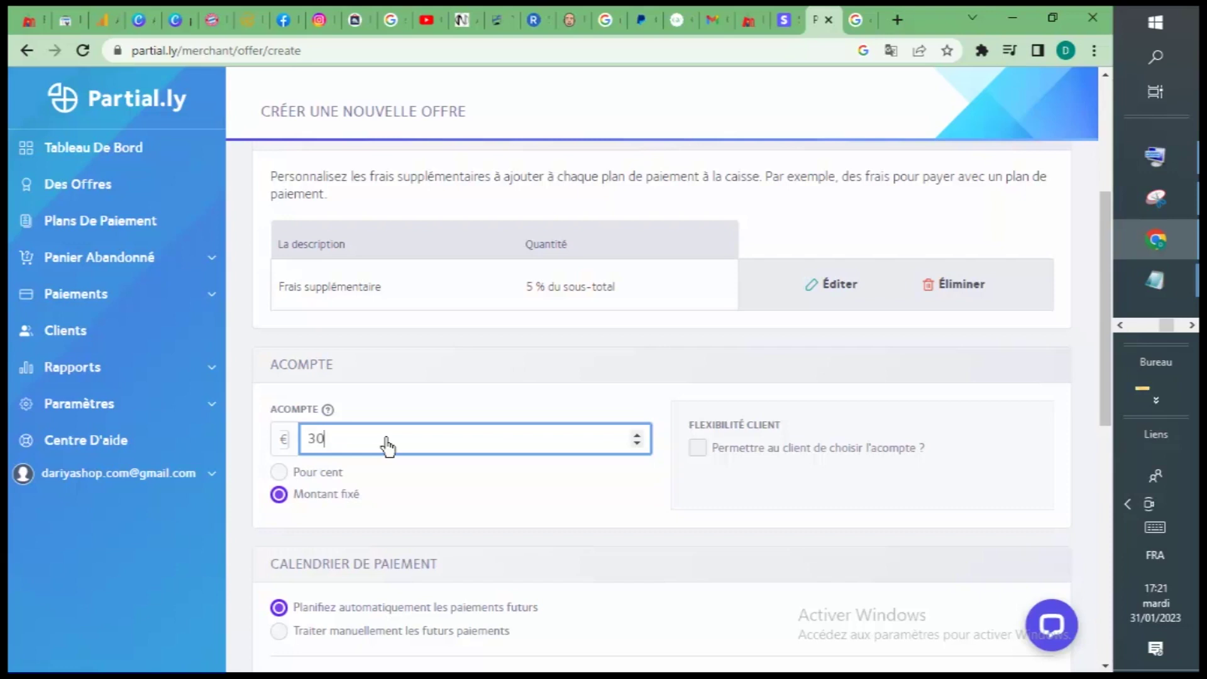
left_click(279, 472)
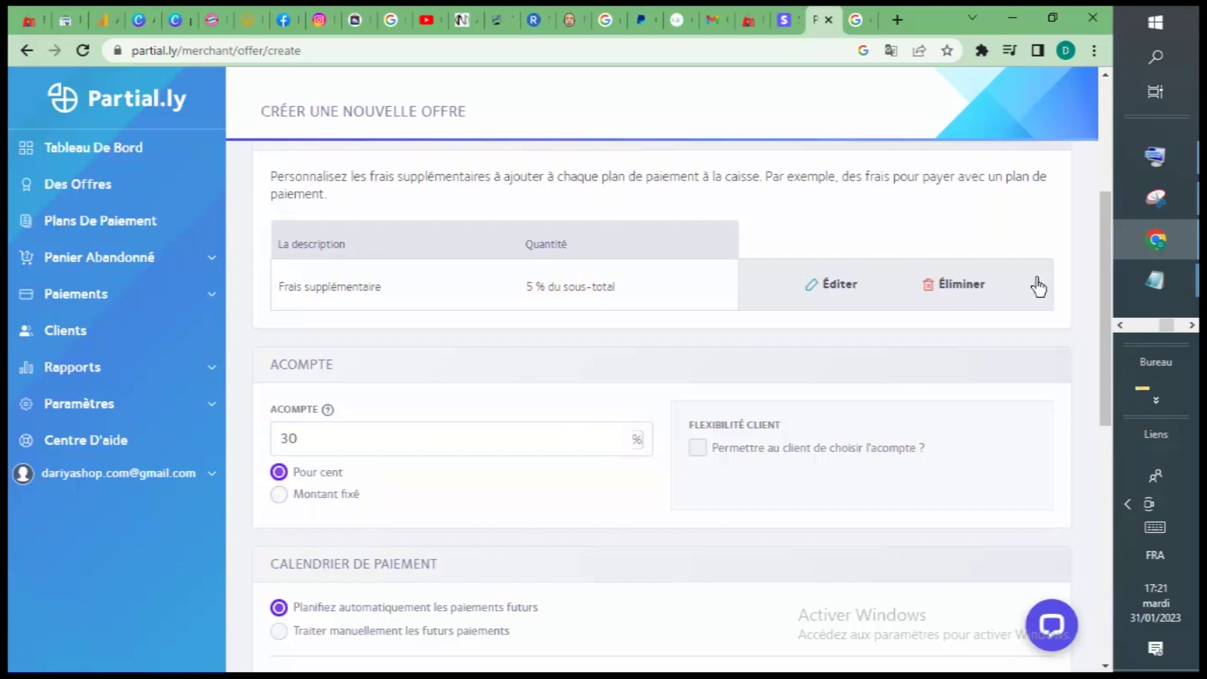
Set the payment schedule's term to 2 months and create the offer.
left_click_drag(1104, 263, 1080, 406)
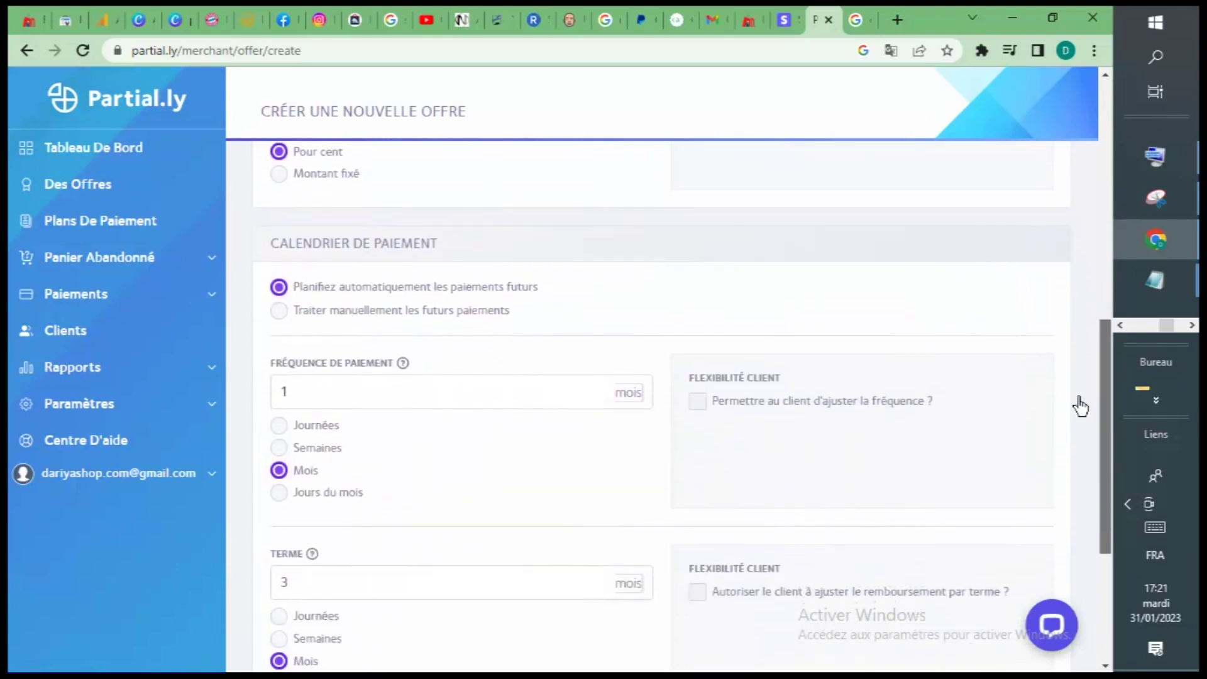
scroll(691, 398, "down", 1)
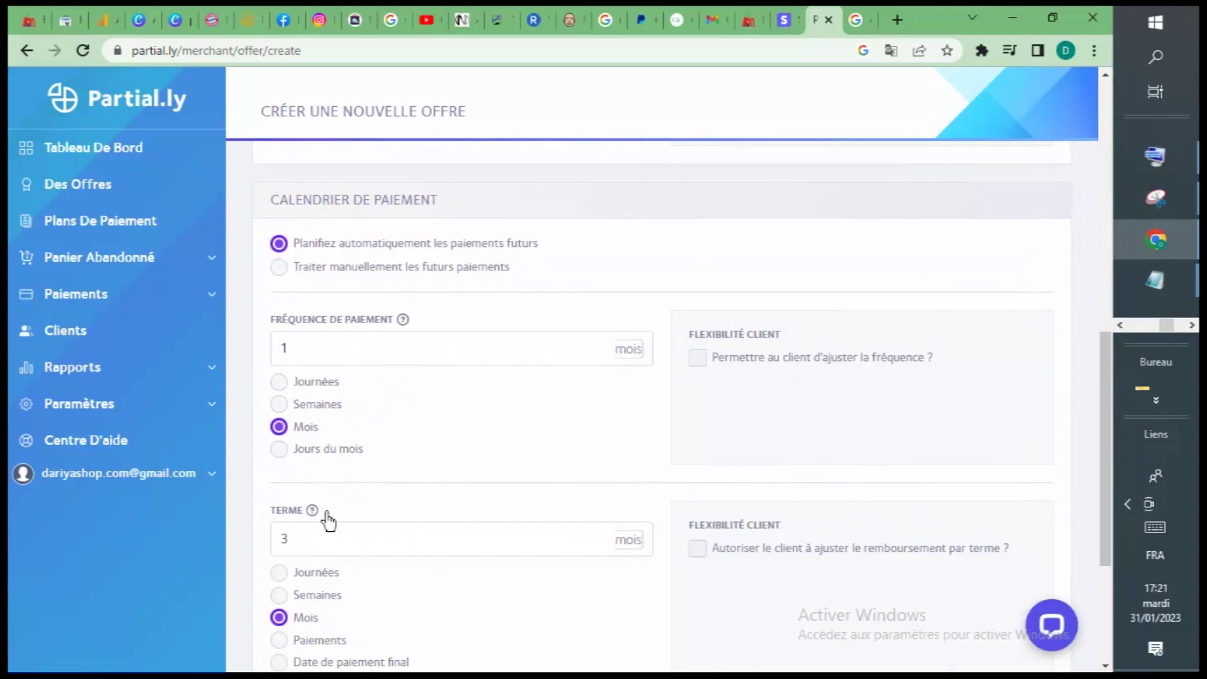
left_click(307, 553)
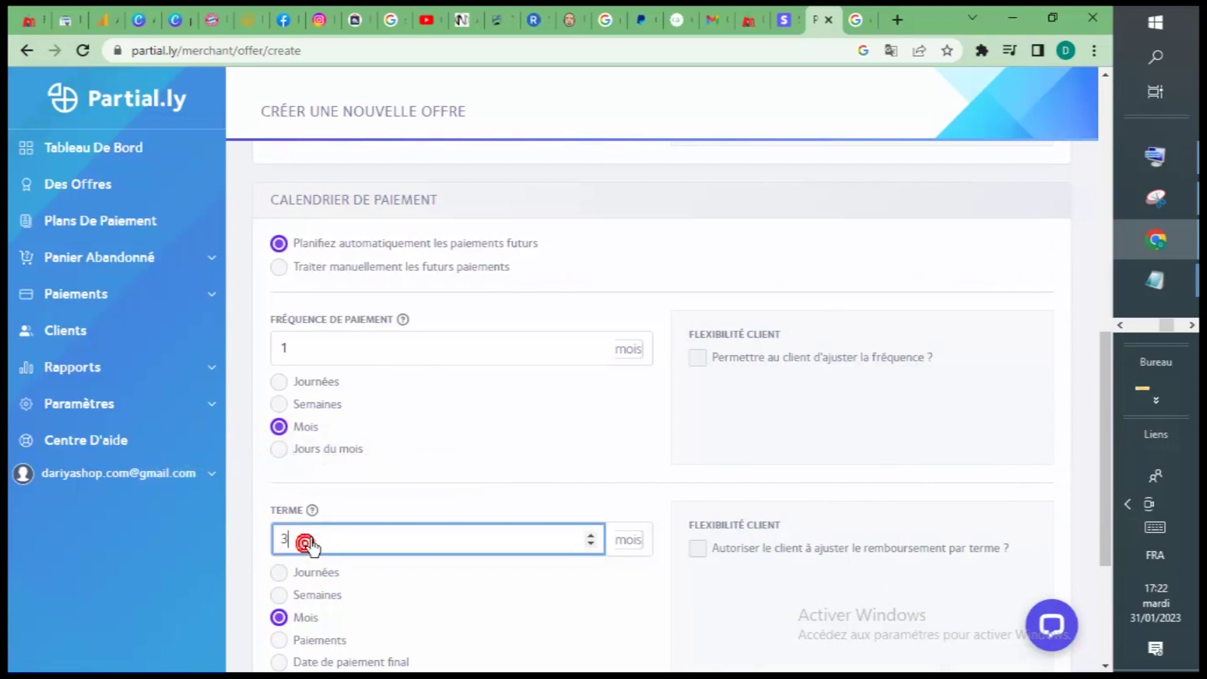
key("BackSpace")
type("2")
left_click_drag(1106, 379, 1106, 491)
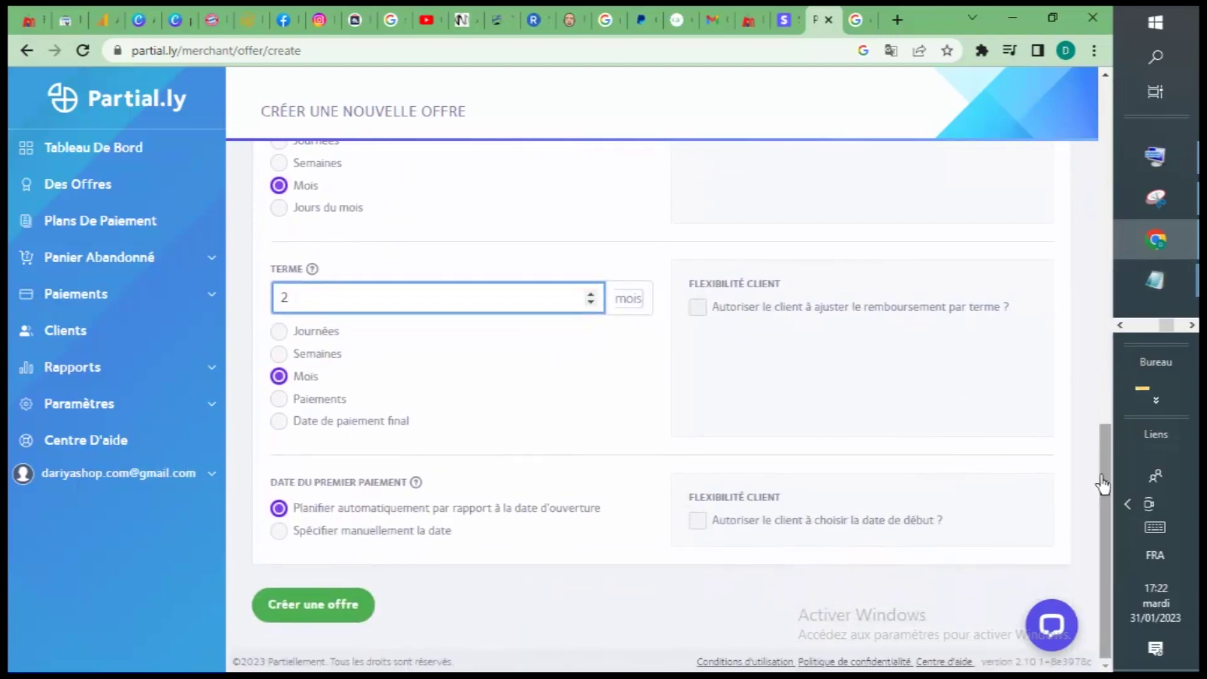
left_click(312, 611)
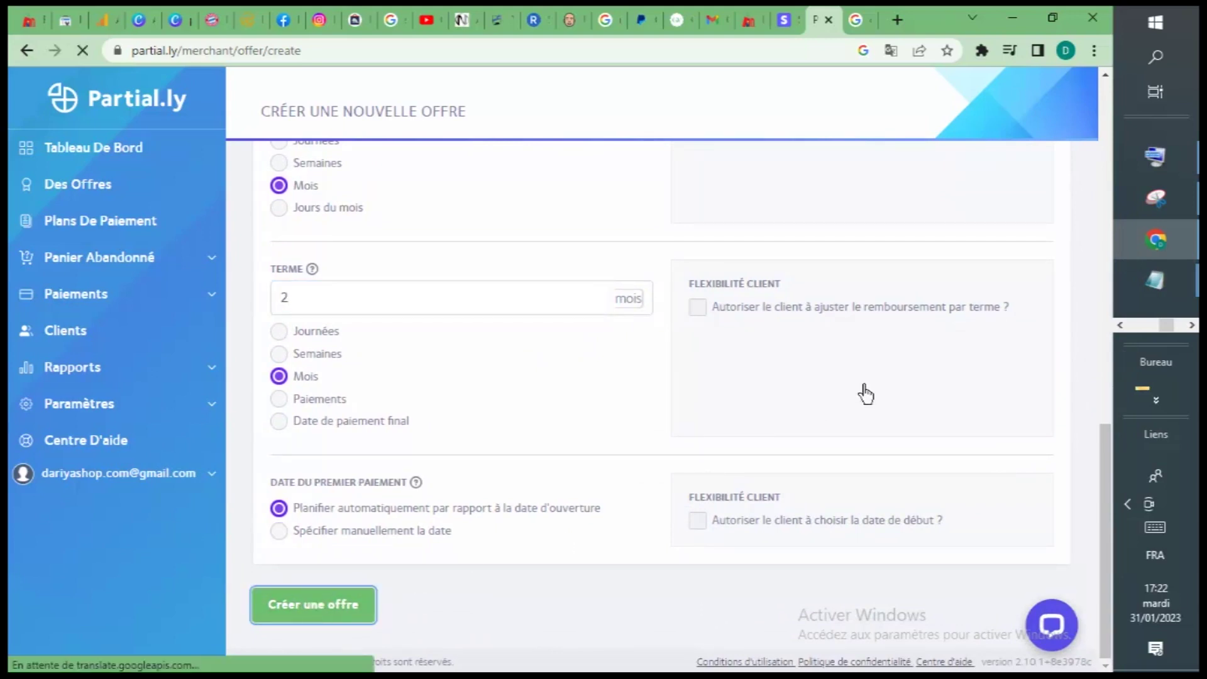
left_click(1192, 325)
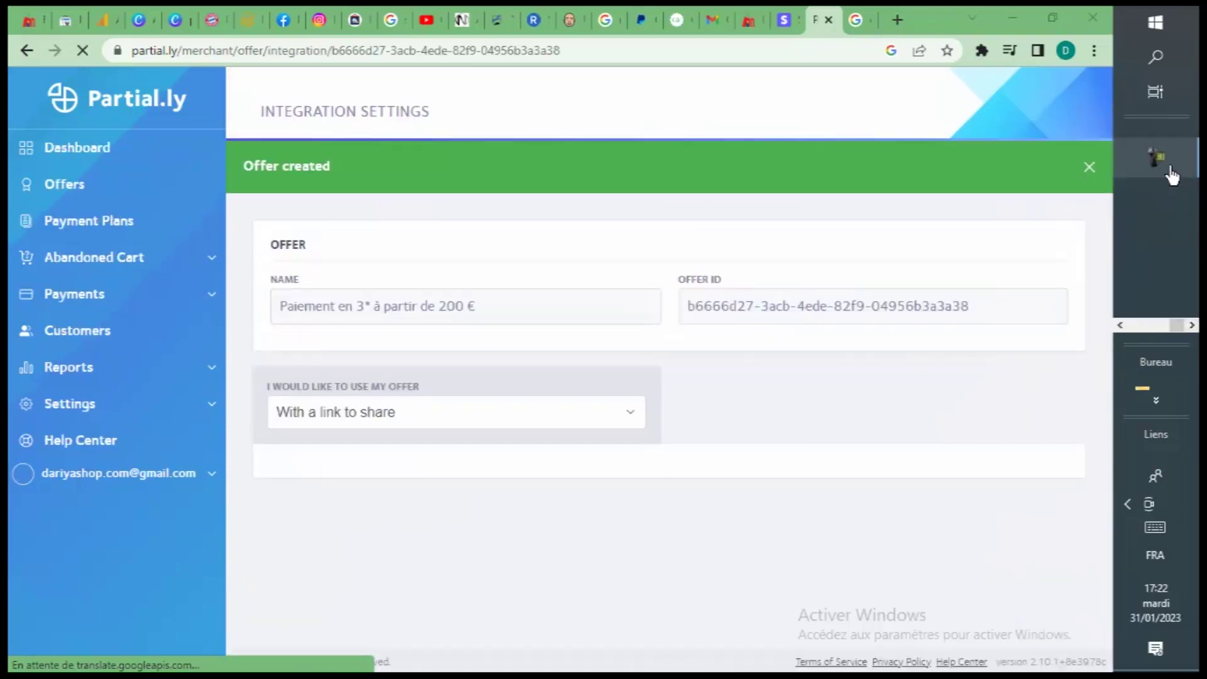
mouse_move(1165, 177)
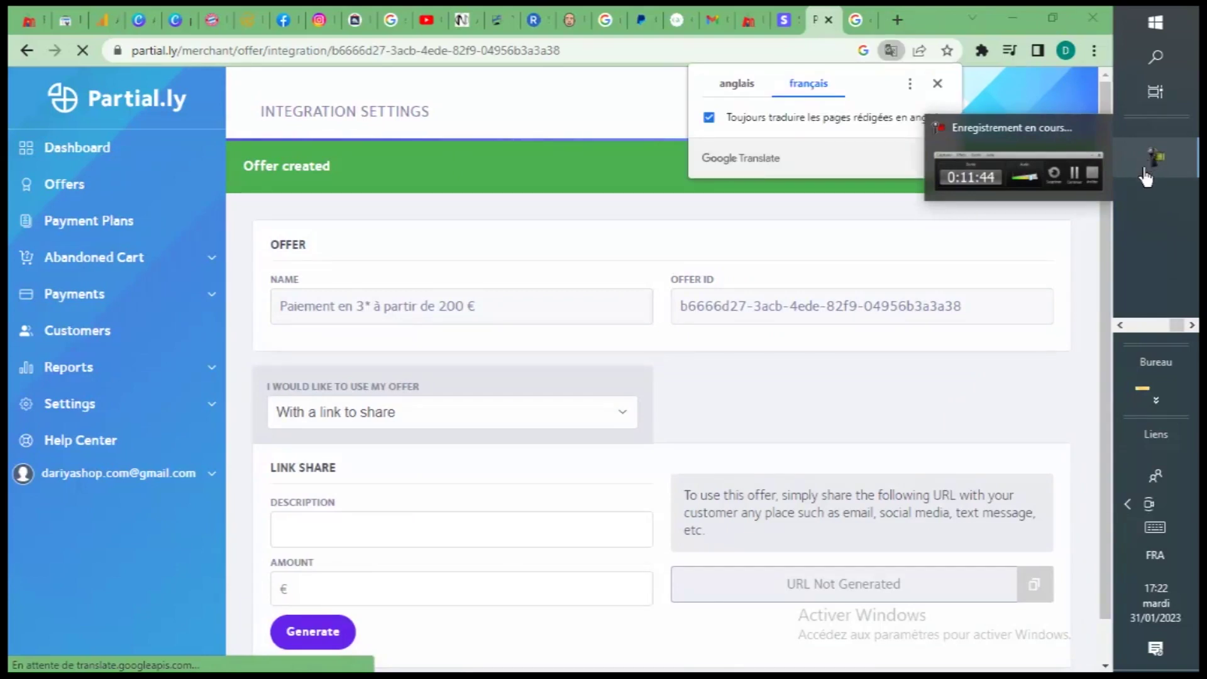
left_click(1164, 167)
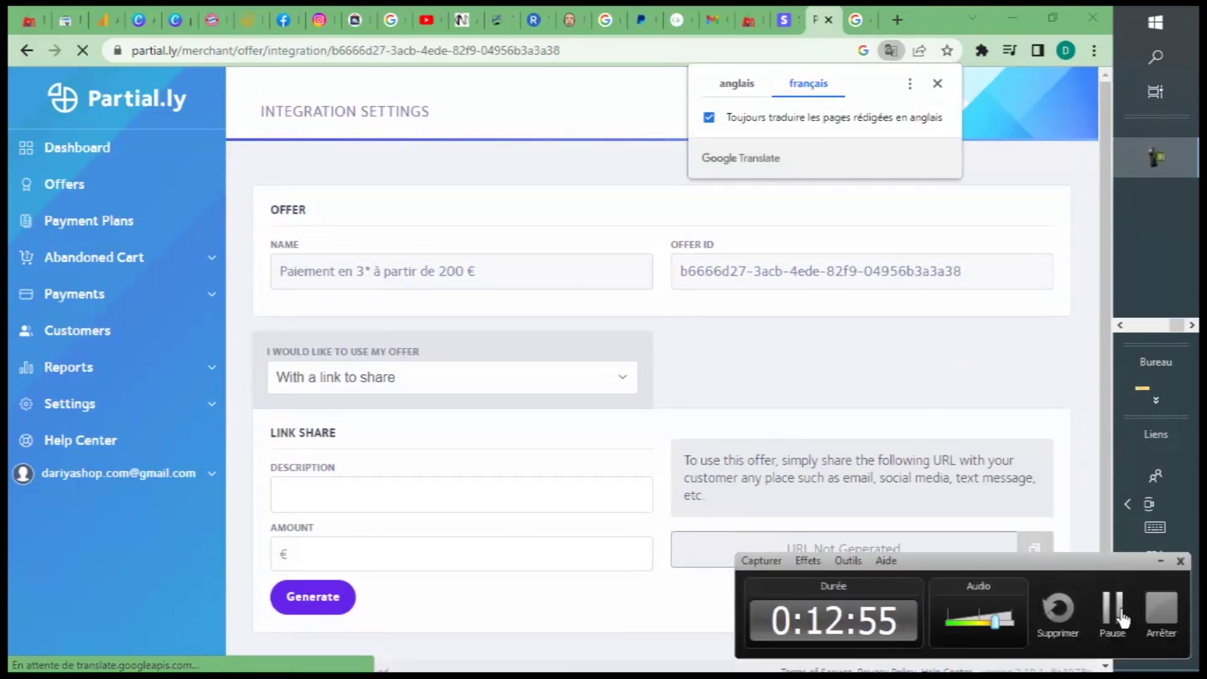
left_click(1104, 607)
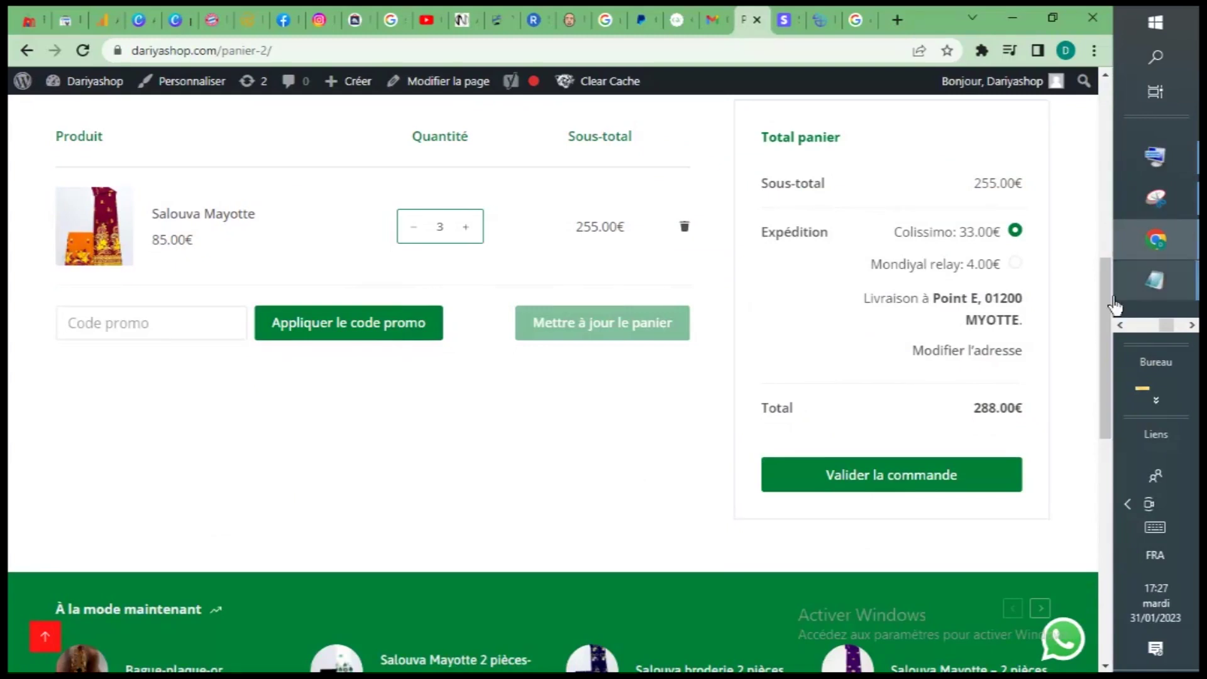
Proceed from the cart to checkout and try the "Paiement en 3* à prtir de 200 €" payment method.
scroll(1108, 308, "up", 1)
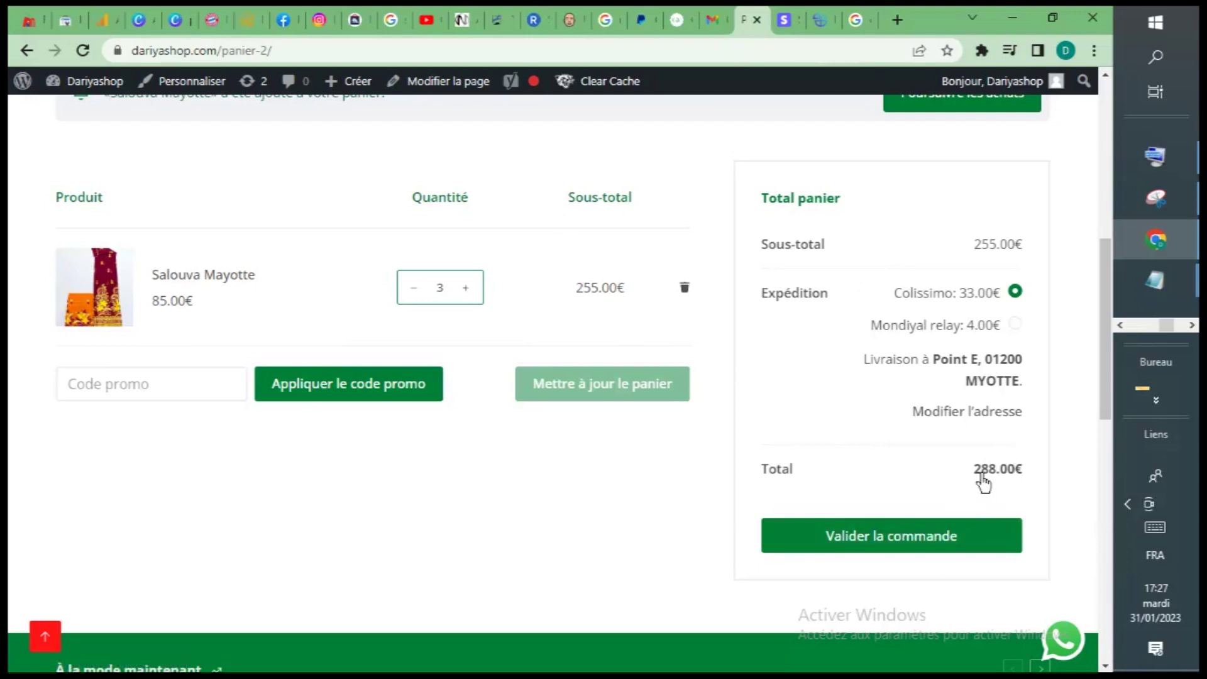
left_click(923, 531)
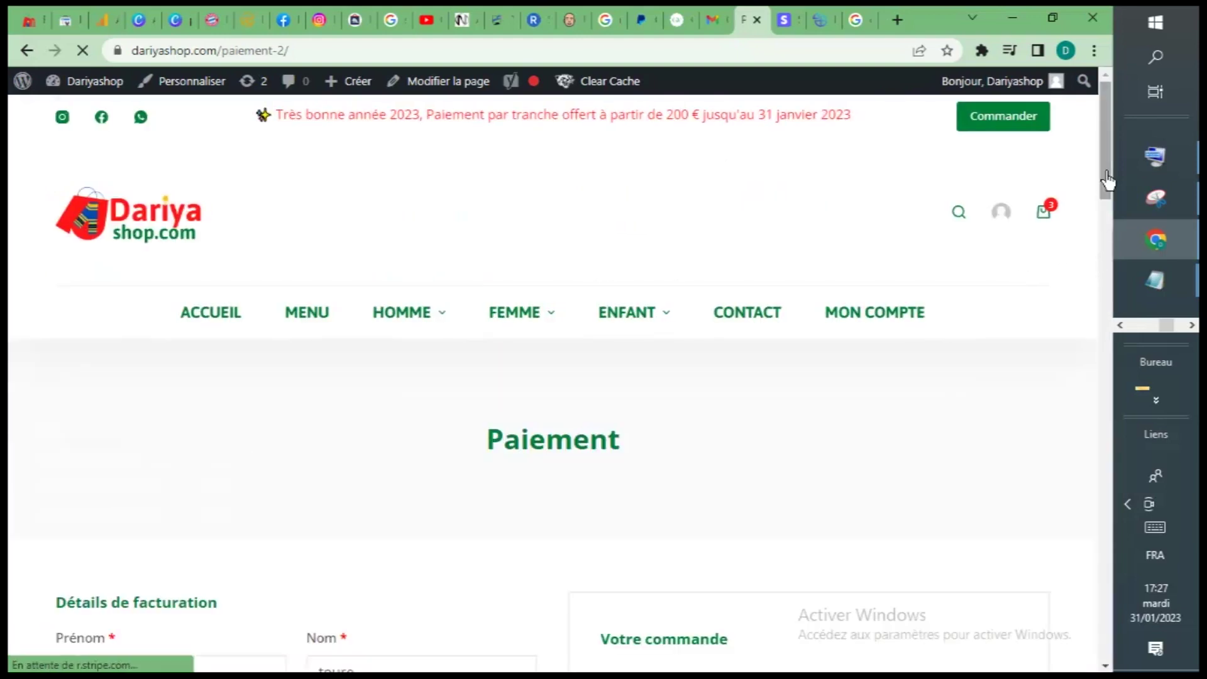
left_click_drag(1104, 188, 1099, 449)
scroll(1099, 450, "down", 9)
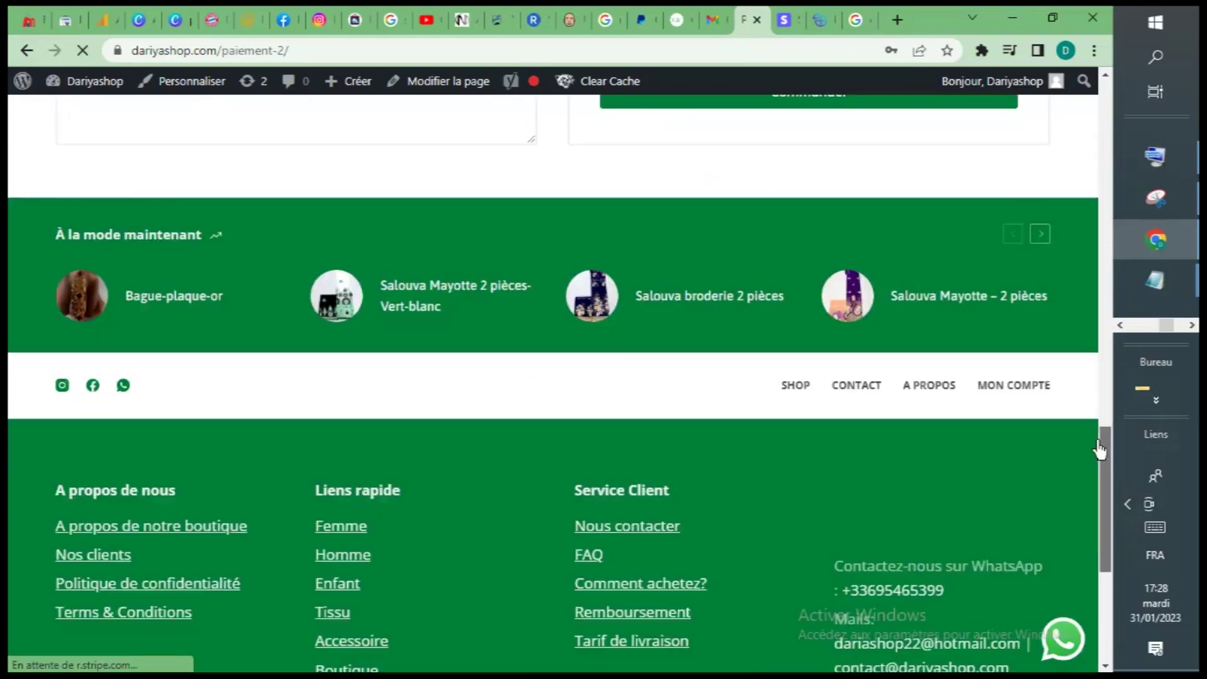
scroll(1106, 377, "up", 6)
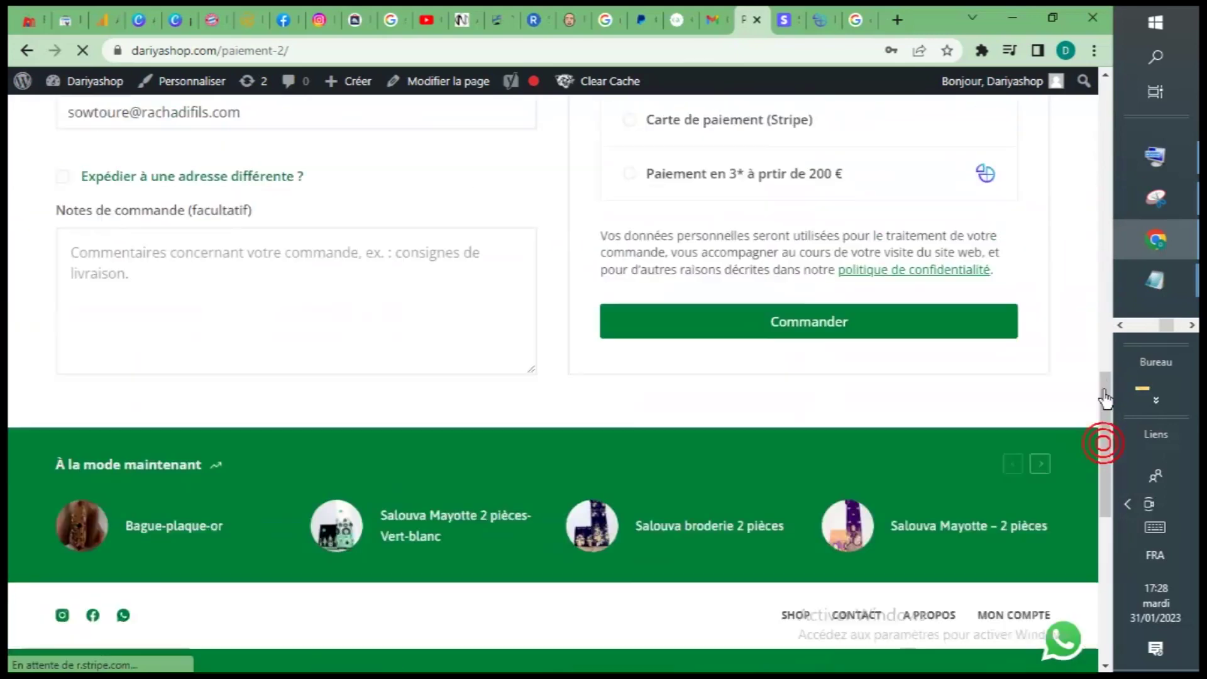
scroll(1108, 368, "up", 3)
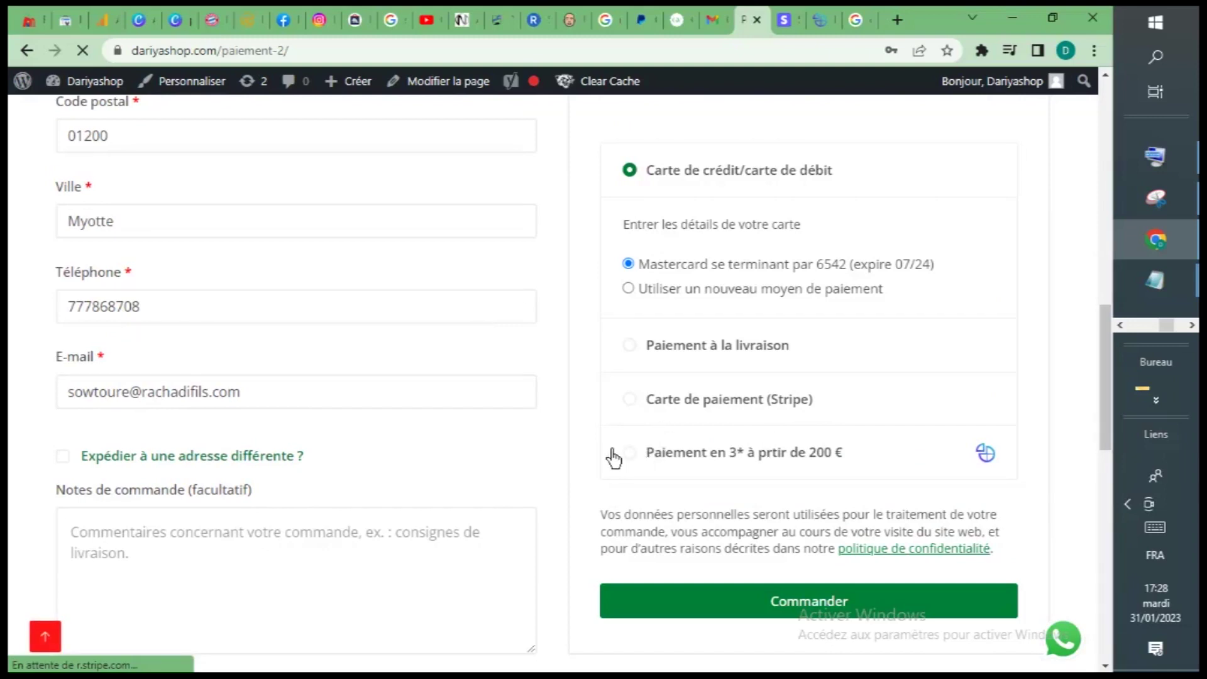
left_click(628, 452)
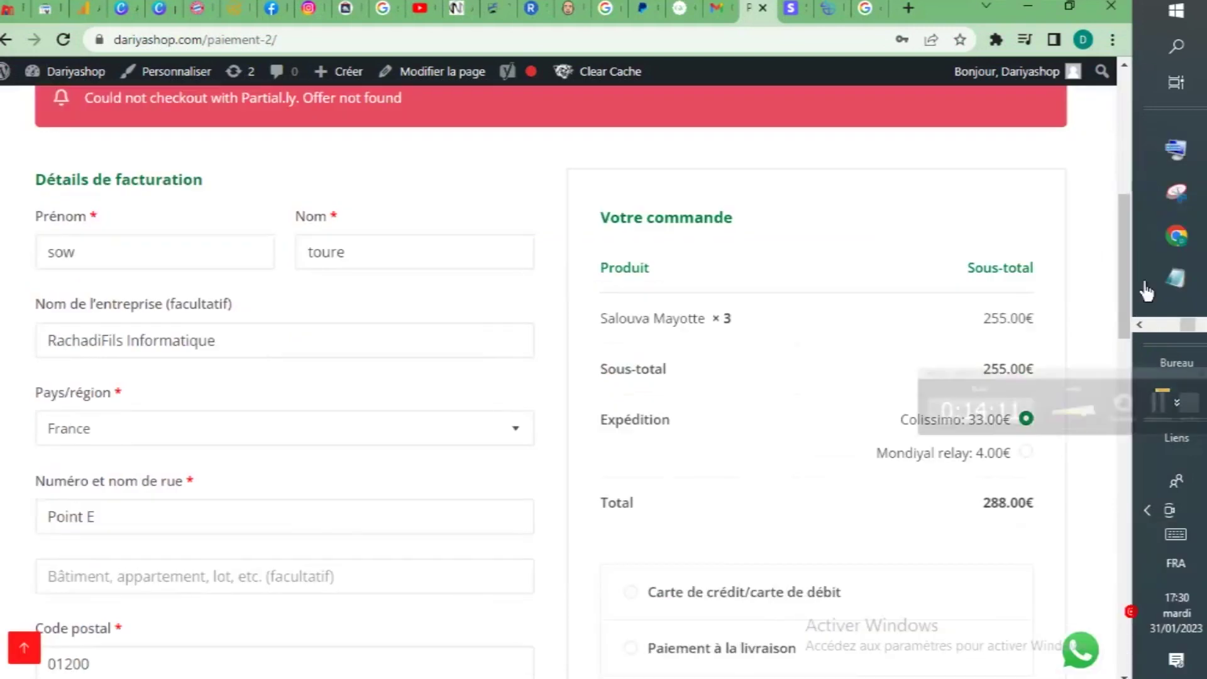
left_click_drag(1129, 272, 848, 226)
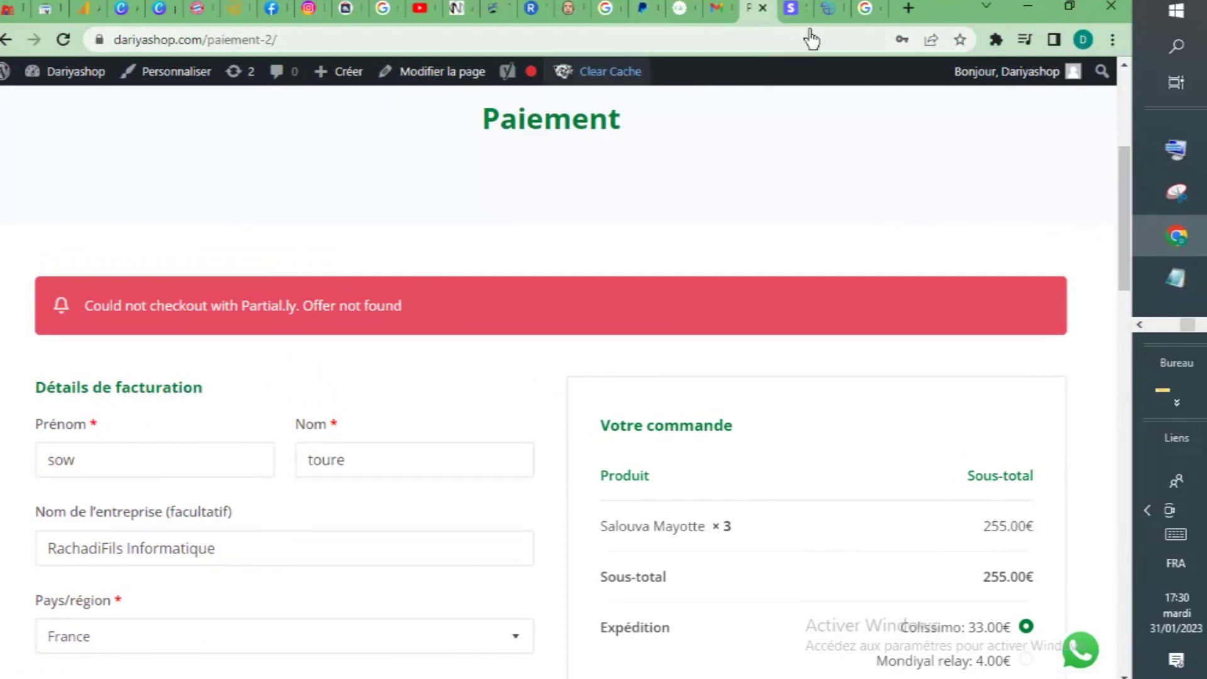
Copy the offer ID from the Partial.ly integration settings and return to the WooCommerce Partial.ly payment settings.
left_click(827, 12)
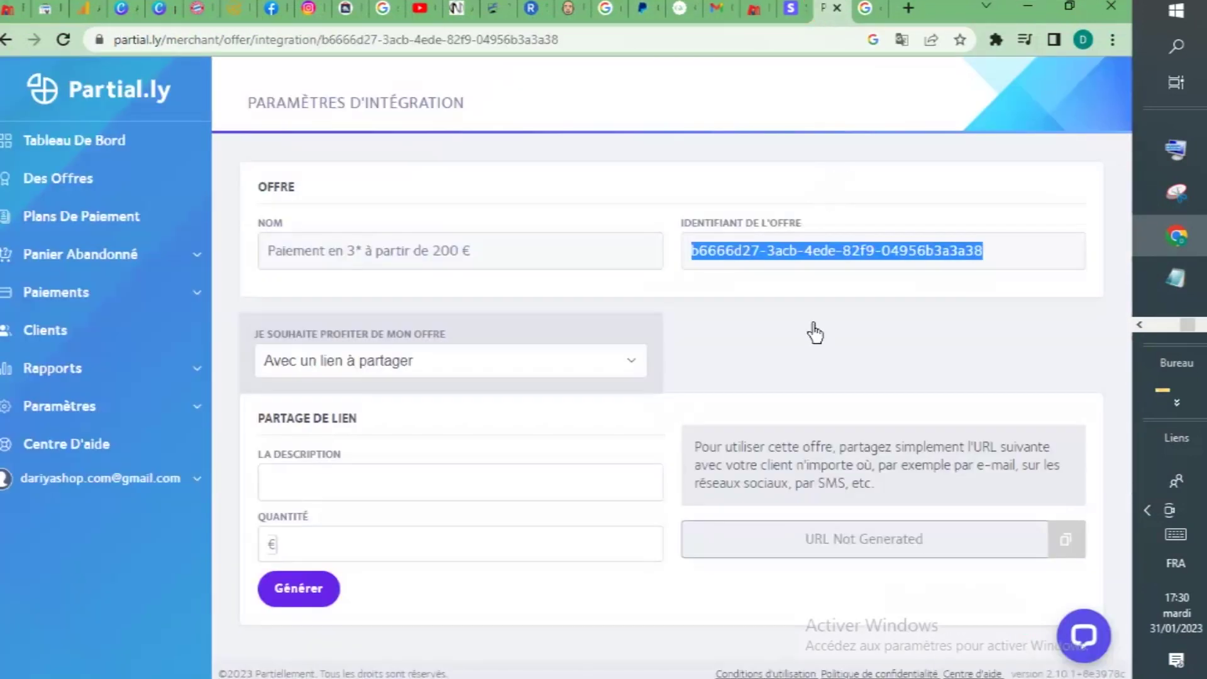
left_click(864, 256)
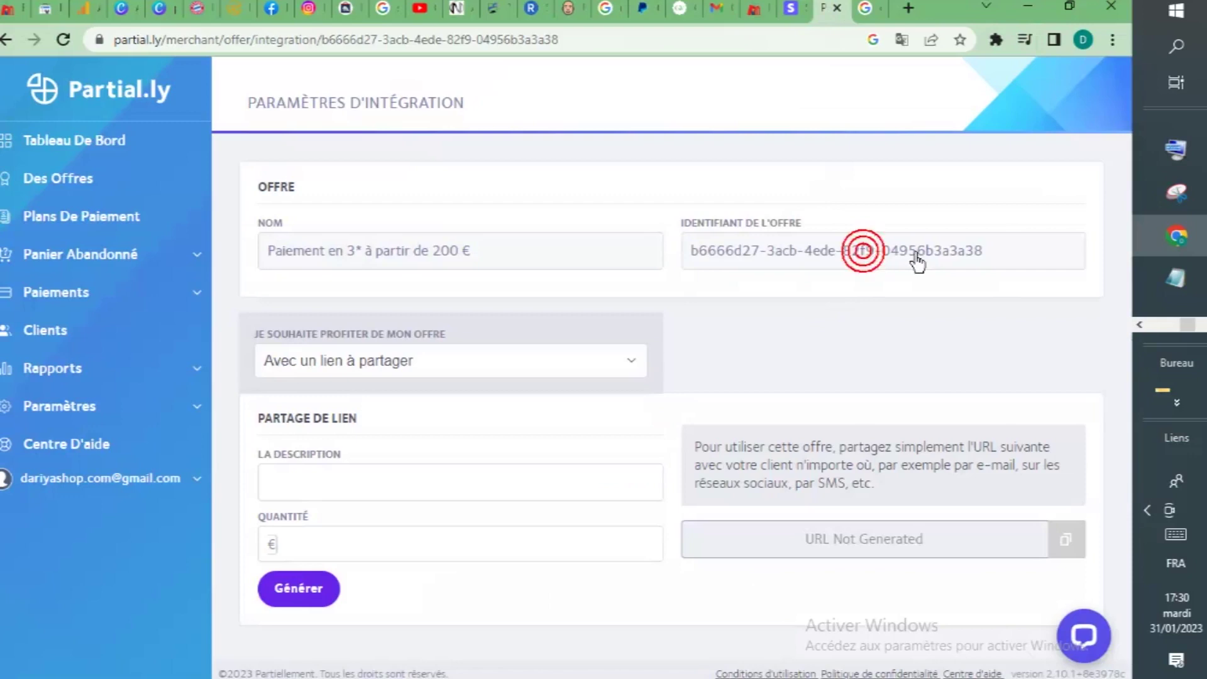
left_click_drag(985, 257, 688, 254)
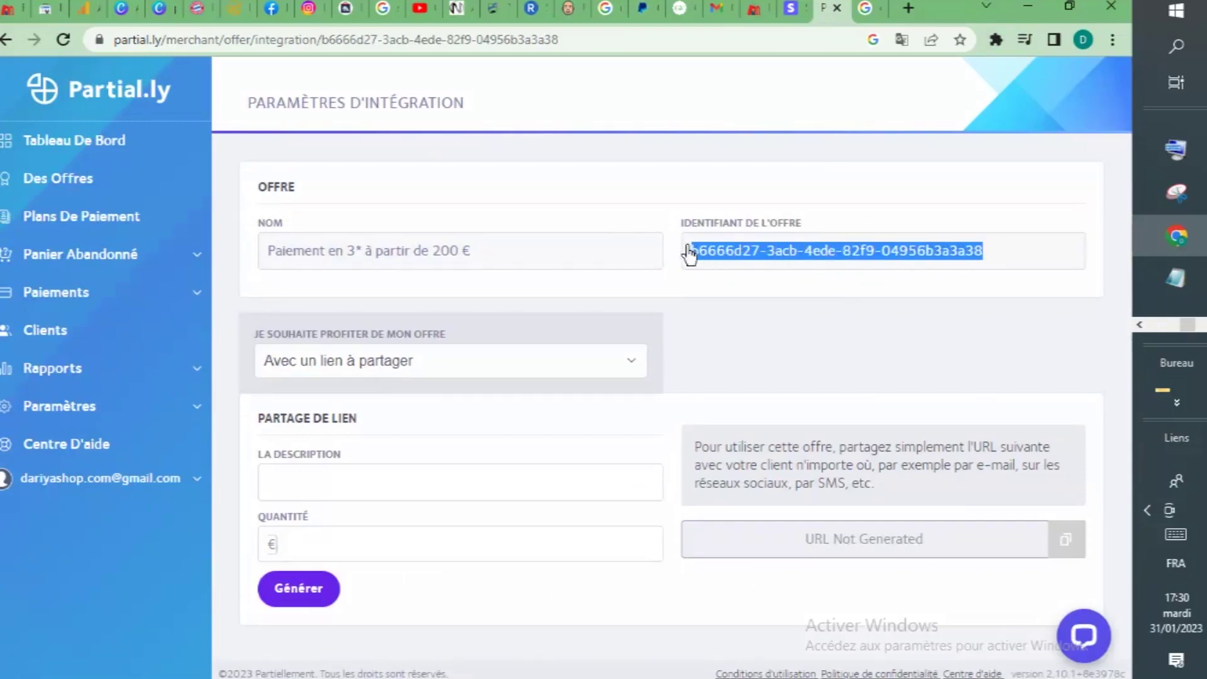
right_click(774, 260)
left_click(778, 265)
left_click(11, 8)
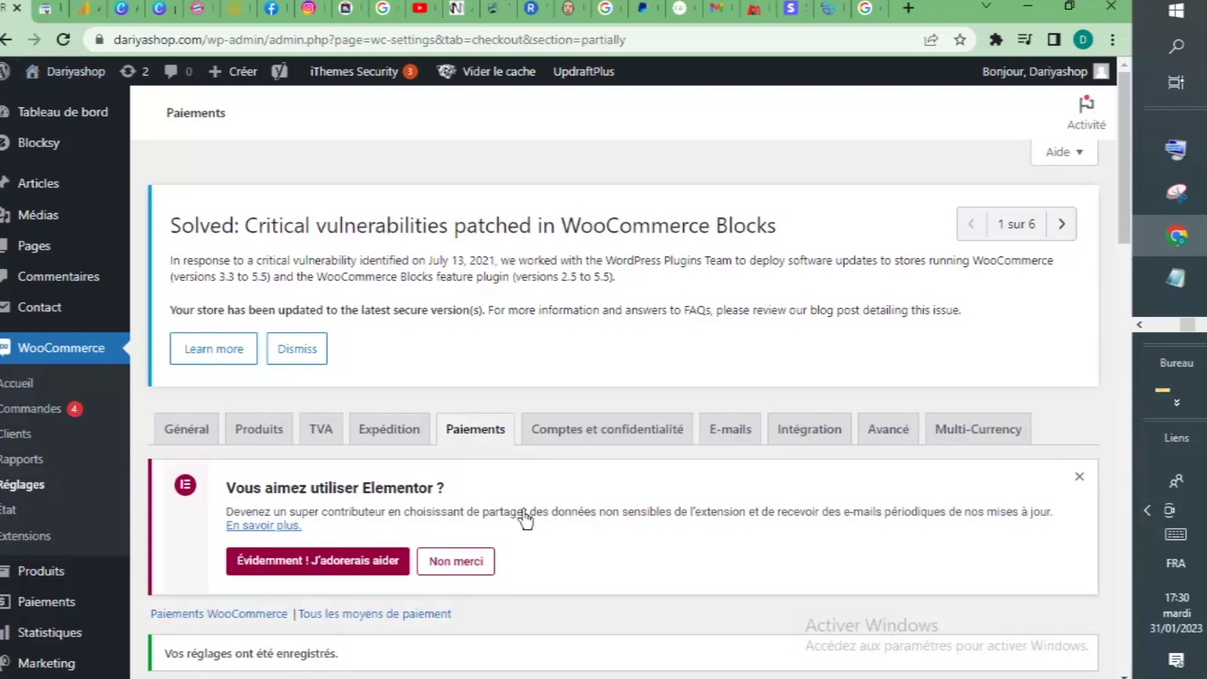